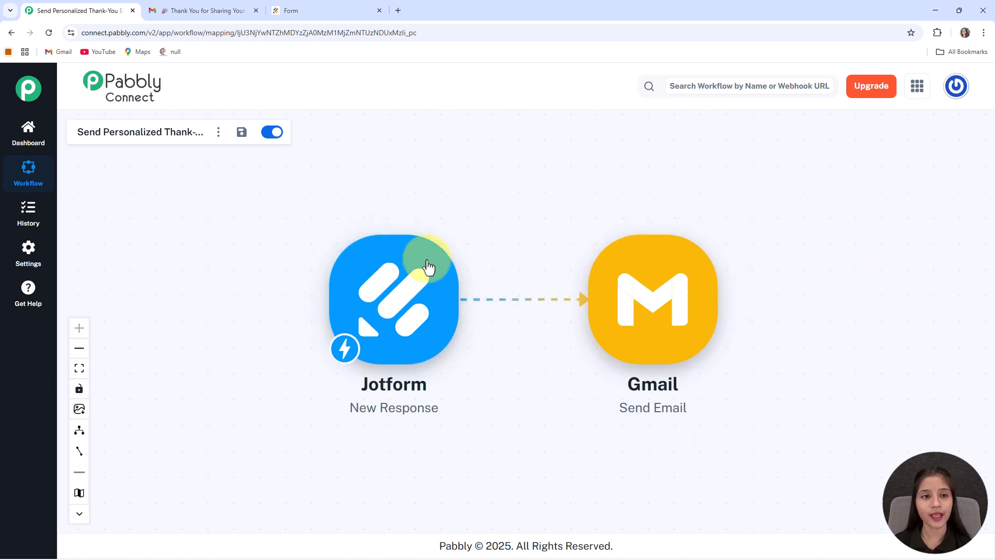
Fill in the Jotform contact form with a test name, e-mail, phone number and address, and submit it
left_click(342, 16)
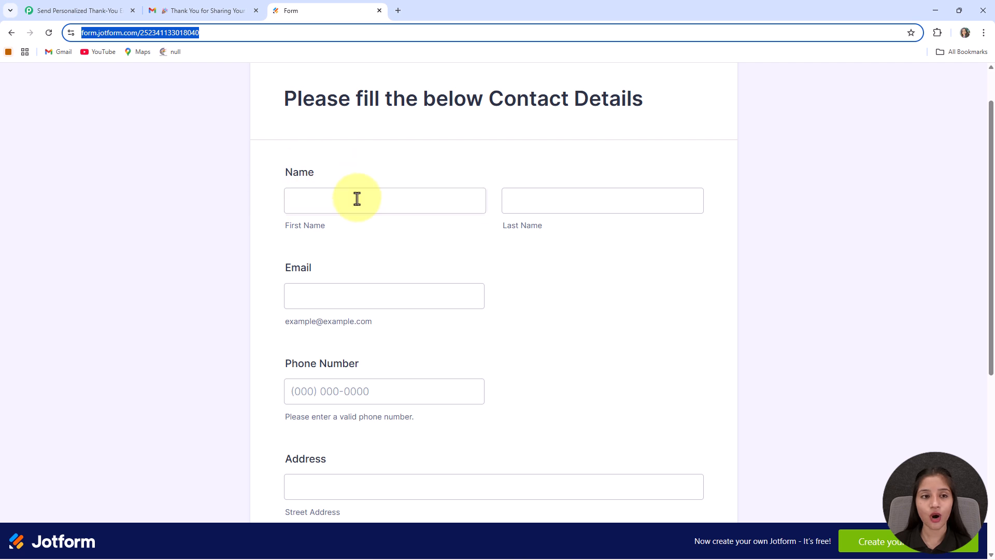
scroll(311, 204, "down", 1)
left_click(347, 161)
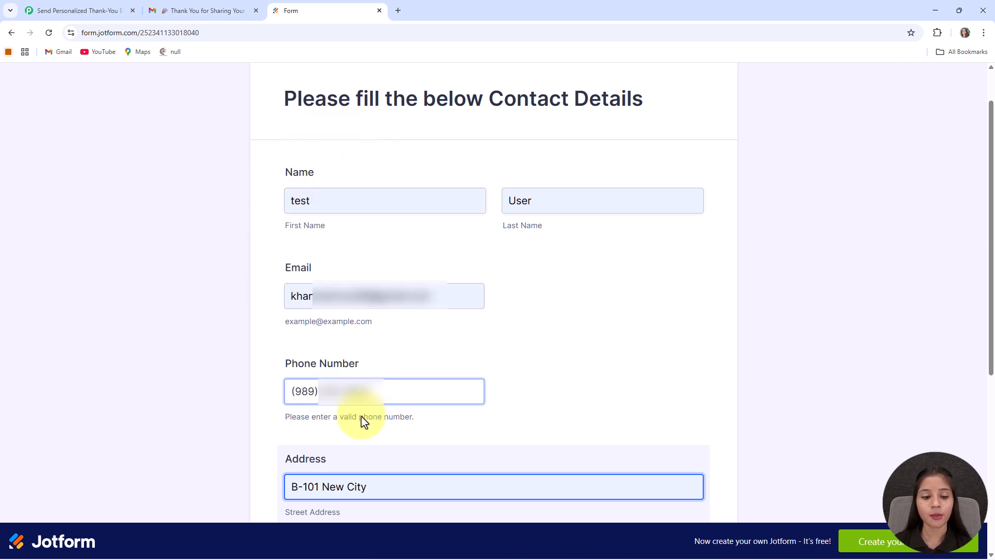
scroll(363, 422, "down", 3)
scroll(456, 362, "down", 3)
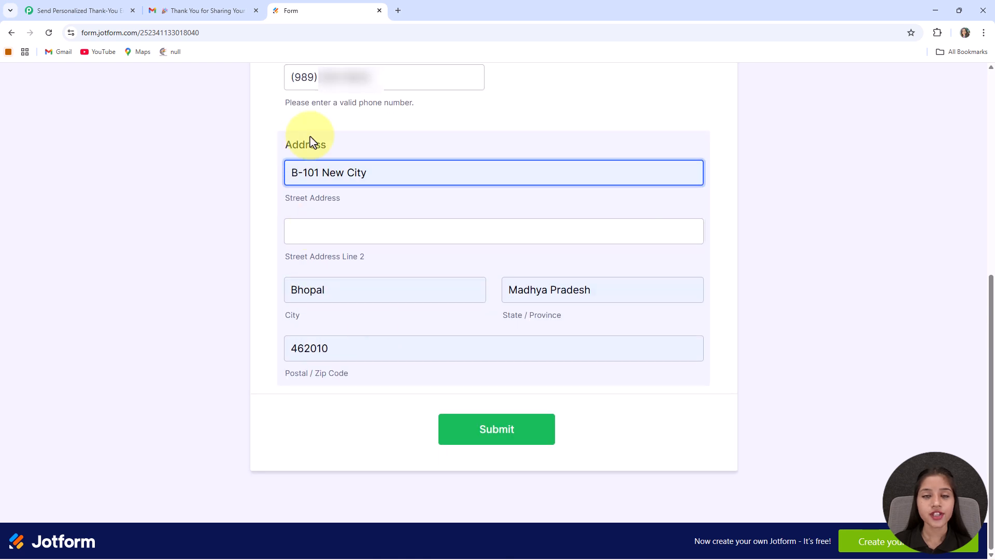
left_click(498, 432)
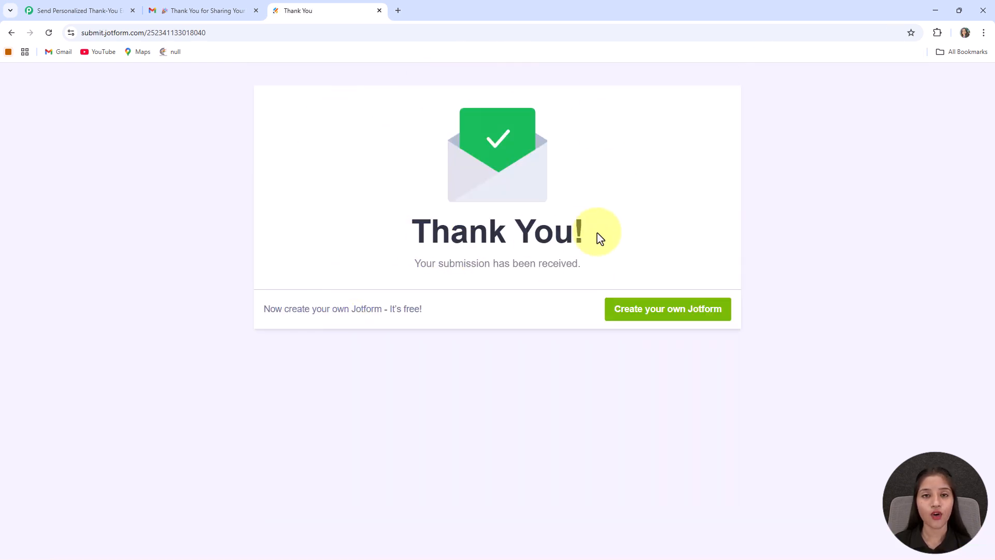
Check the thank-you e-mail in Gmail, including its personalized greeting line
left_click(206, 11)
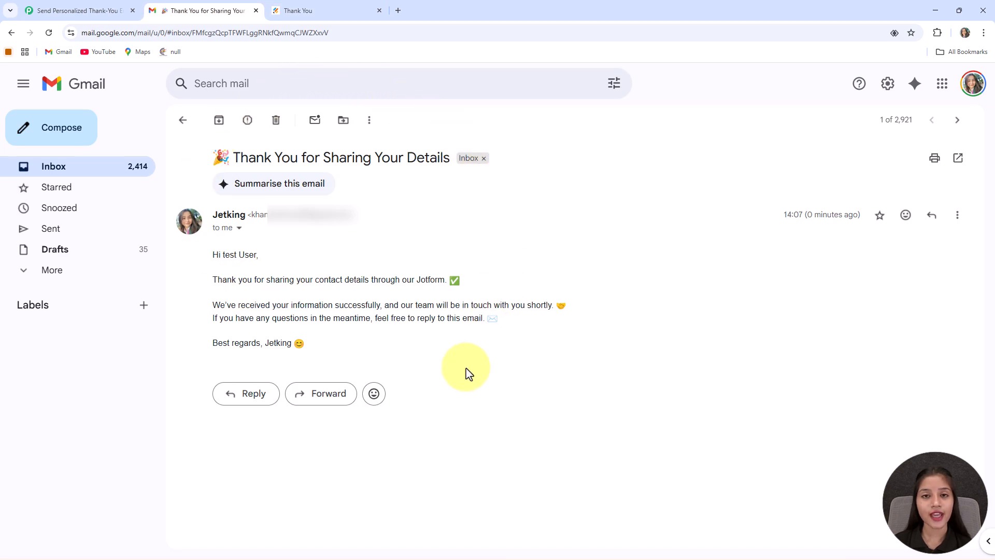
left_click_drag(212, 258, 293, 263)
left_click(293, 262)
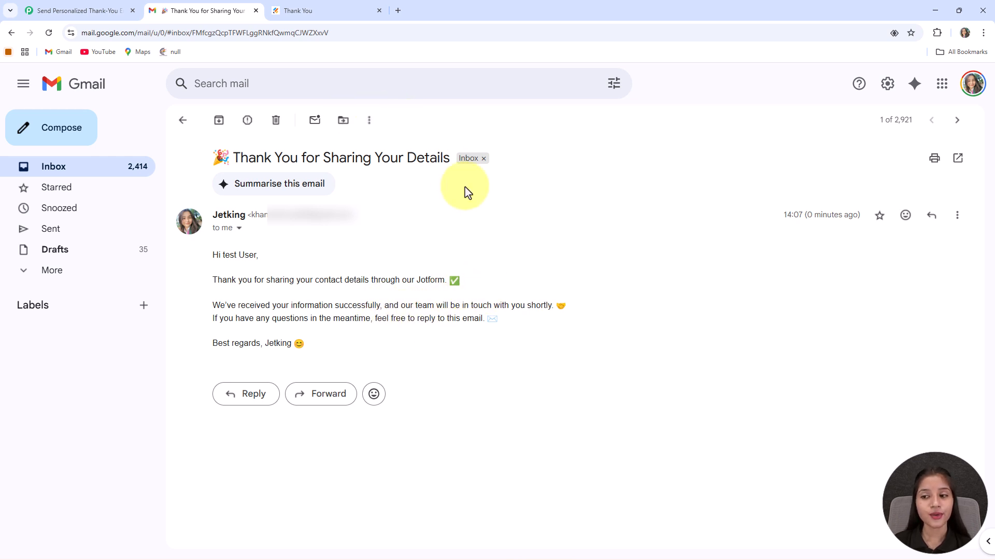
left_click_drag(219, 253, 262, 252)
left_click(225, 254)
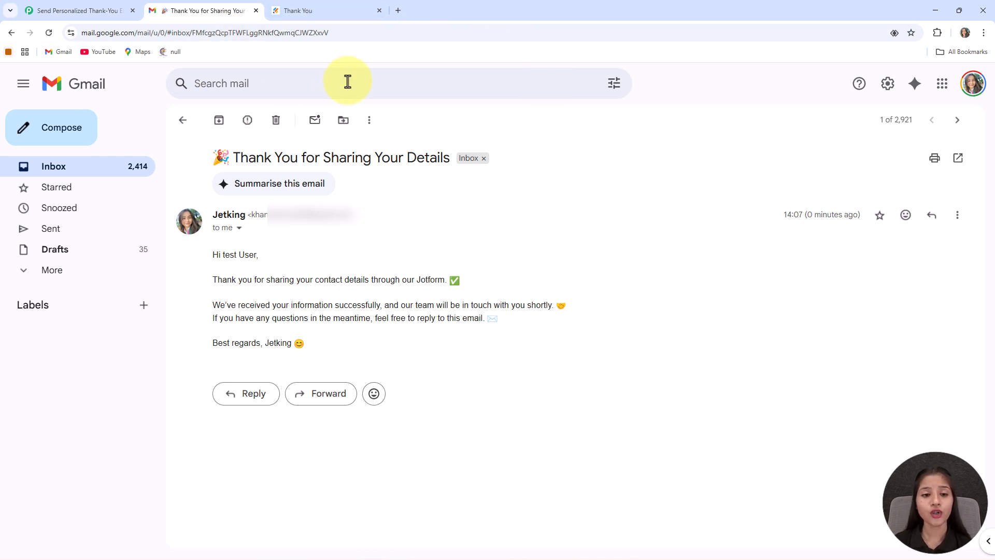
Return to the Pabbly Connect workflow that links Jotform to Gmail
left_click(315, 11)
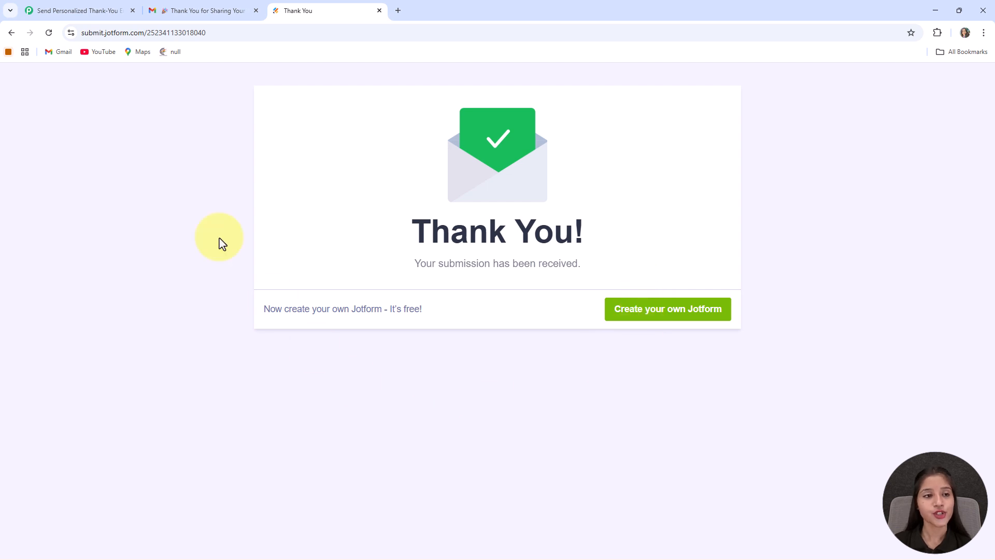
left_click(188, 10)
left_click(77, 7)
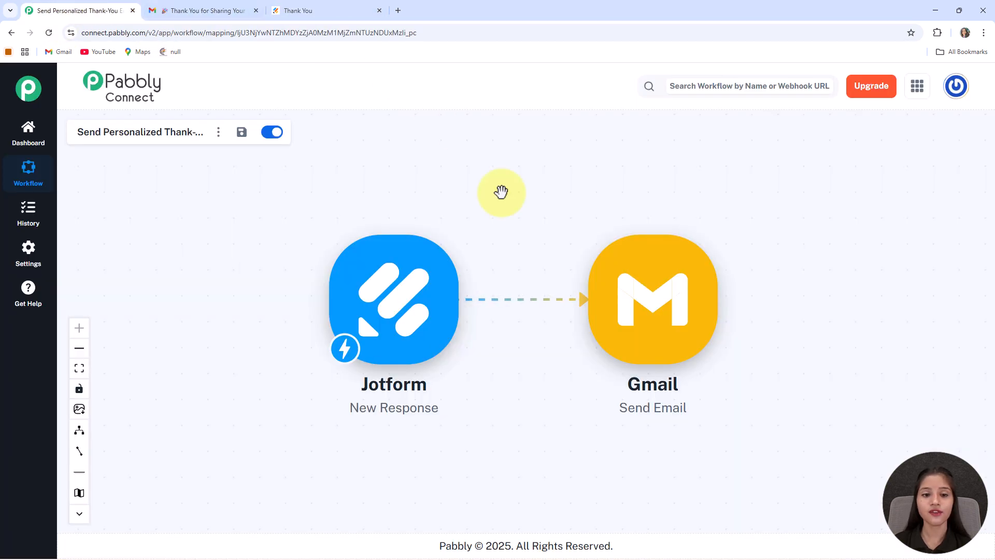
Open the Pabbly Connect home page, pabbly.com/connect/inr/, in a new browser tab and look it over
left_click(399, 10)
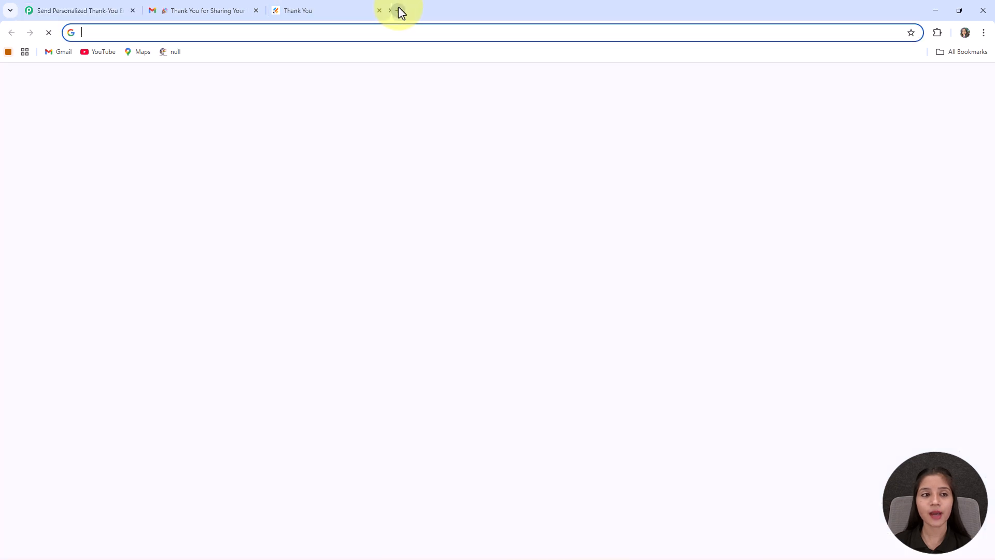
type("pa")
key("Return")
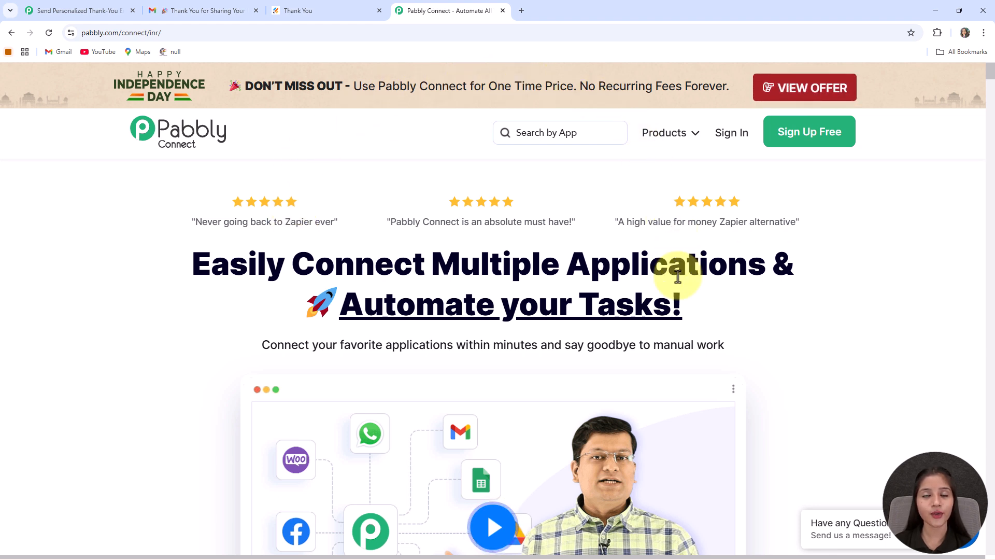
scroll(645, 306, "down", 5)
scroll(645, 309, "up", 5)
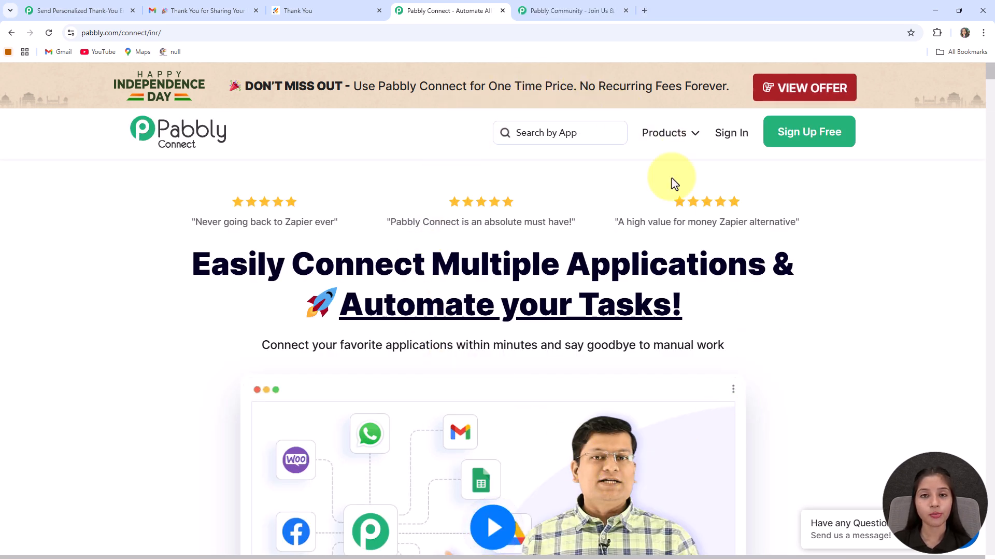
Look through the Pabbly Community page, examining its listed benefits, testimonial and join option
left_click(559, 16)
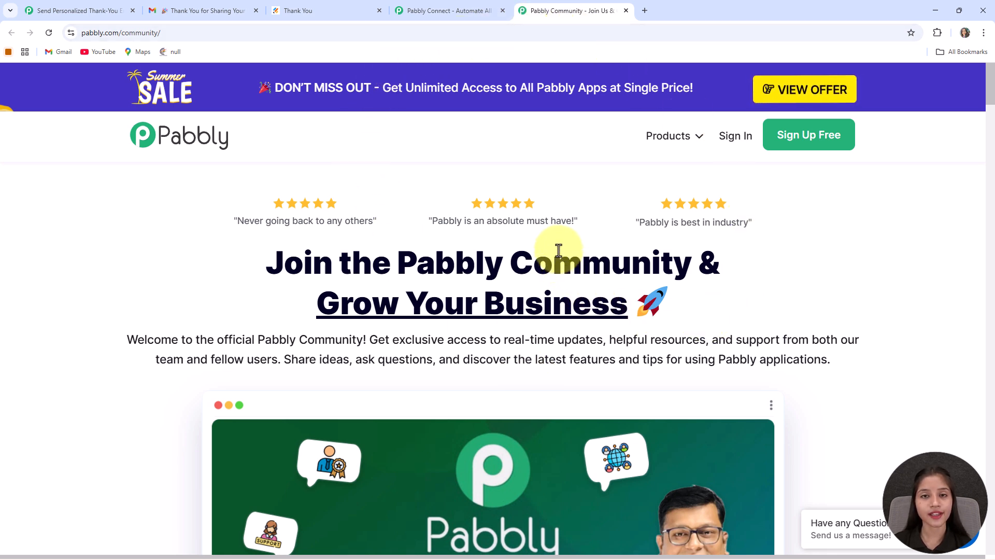
scroll(559, 250, "down", 1)
scroll(559, 251, "down", 5)
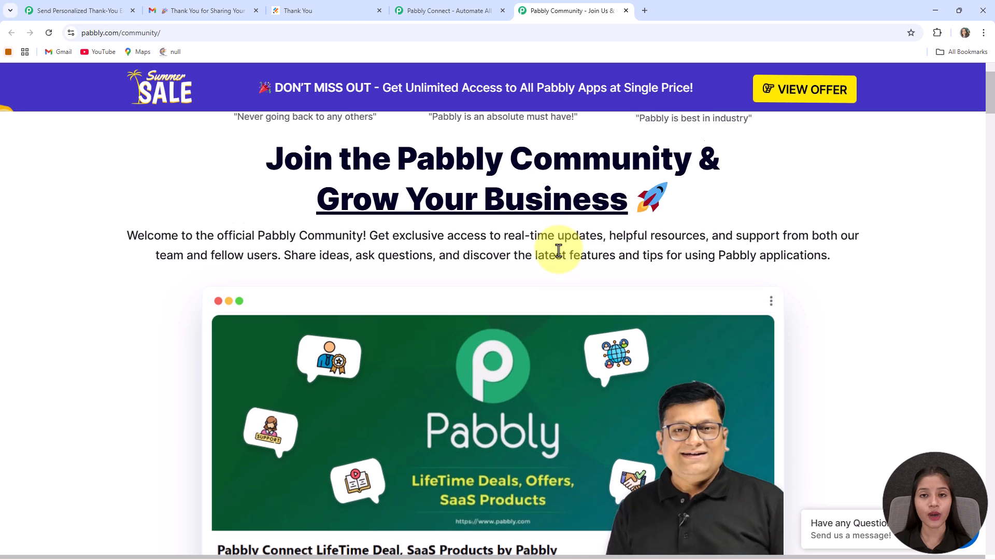
scroll(560, 254, "down", 5)
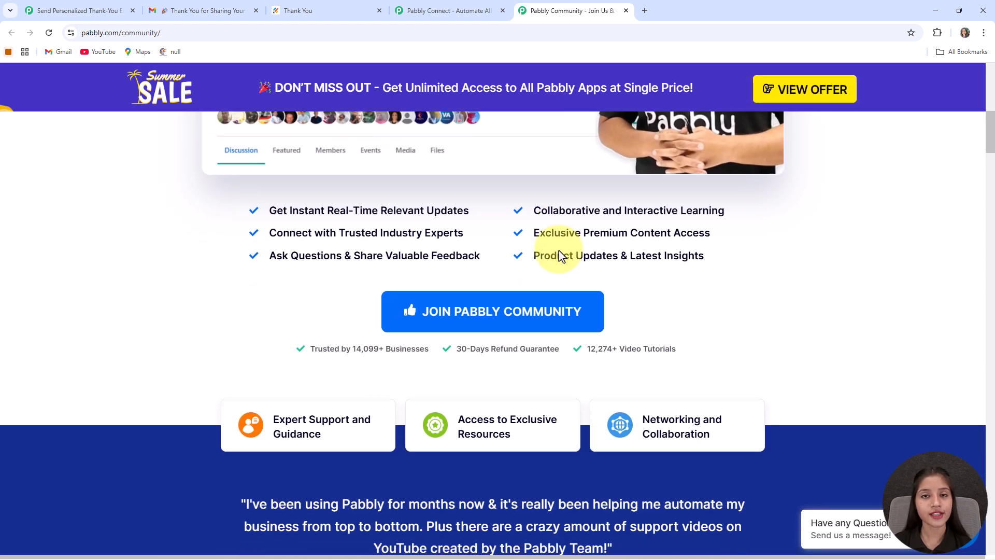
scroll(559, 254, "down", 3)
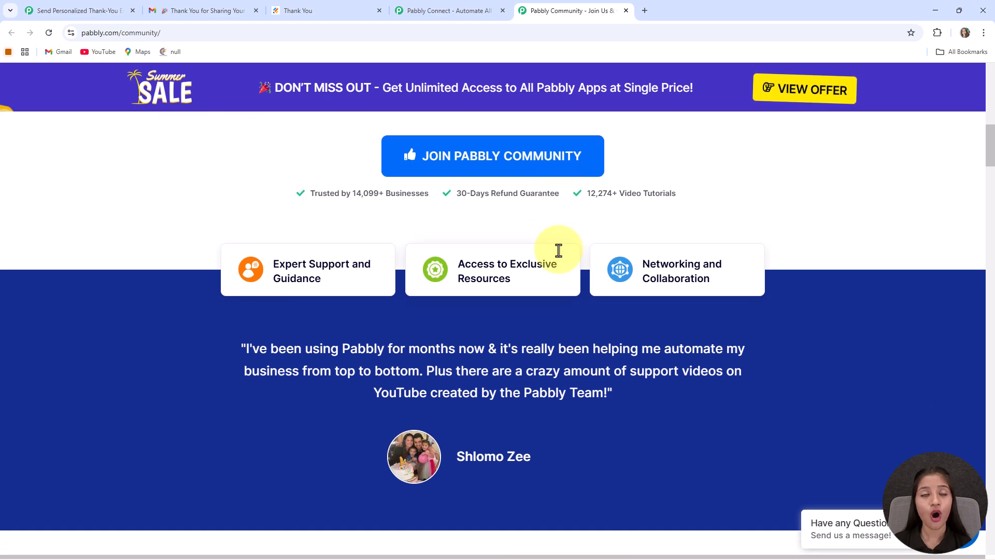
scroll(558, 250, "down", 4)
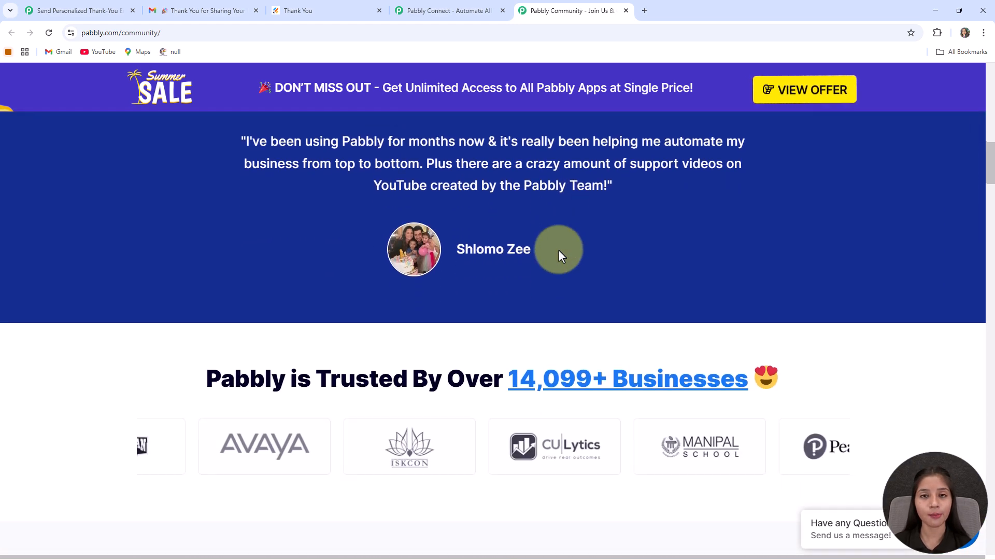
scroll(558, 251, "up", 5)
scroll(578, 277, "up", 3)
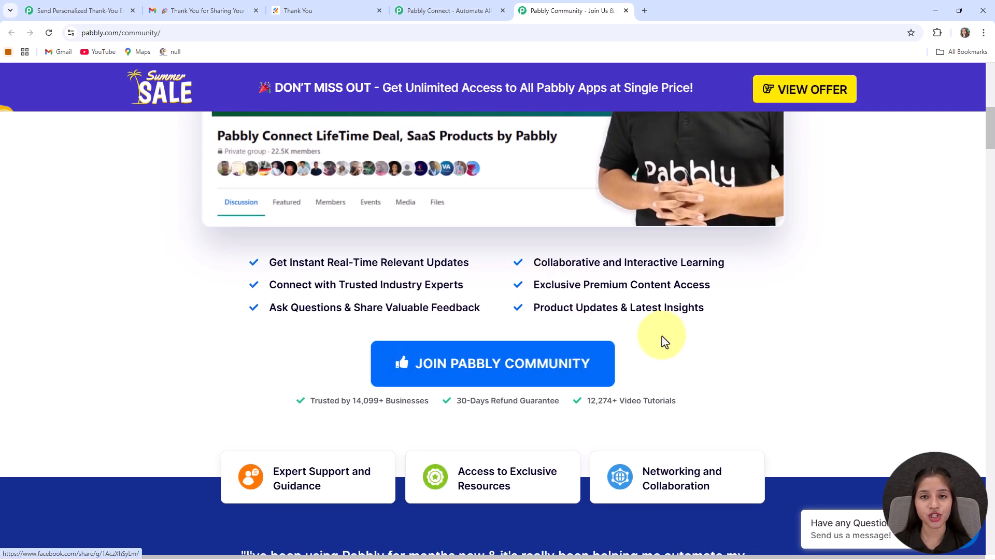
Sign in from the Pabbly Connect home page and access Pabbly Connect from the list of all Pabbly apps
left_click(459, 10)
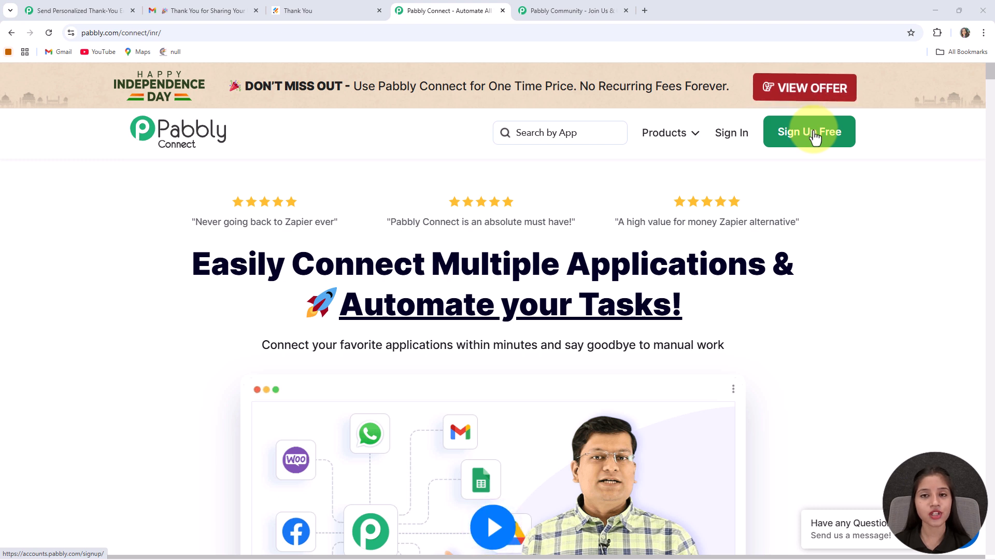
left_click(735, 137)
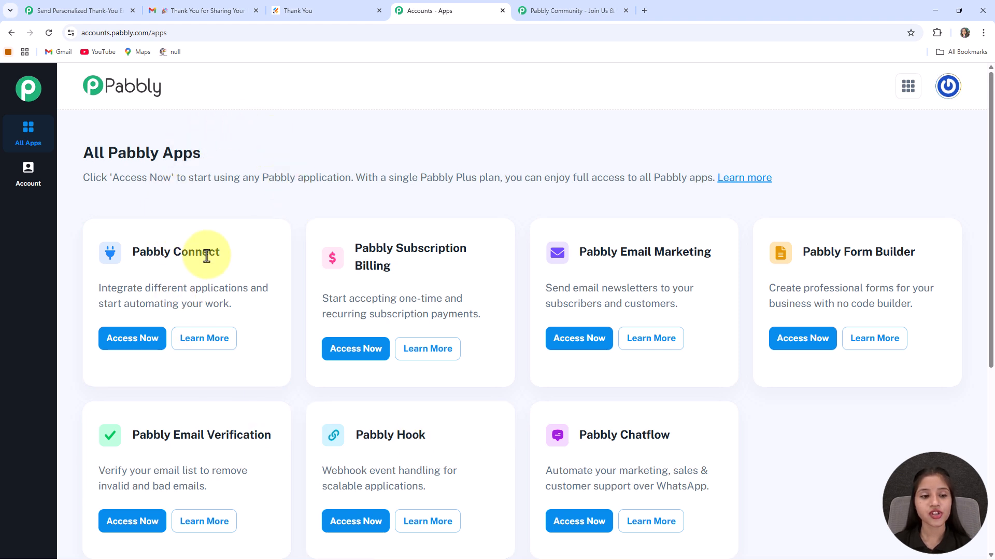
left_click_drag(131, 250, 219, 265)
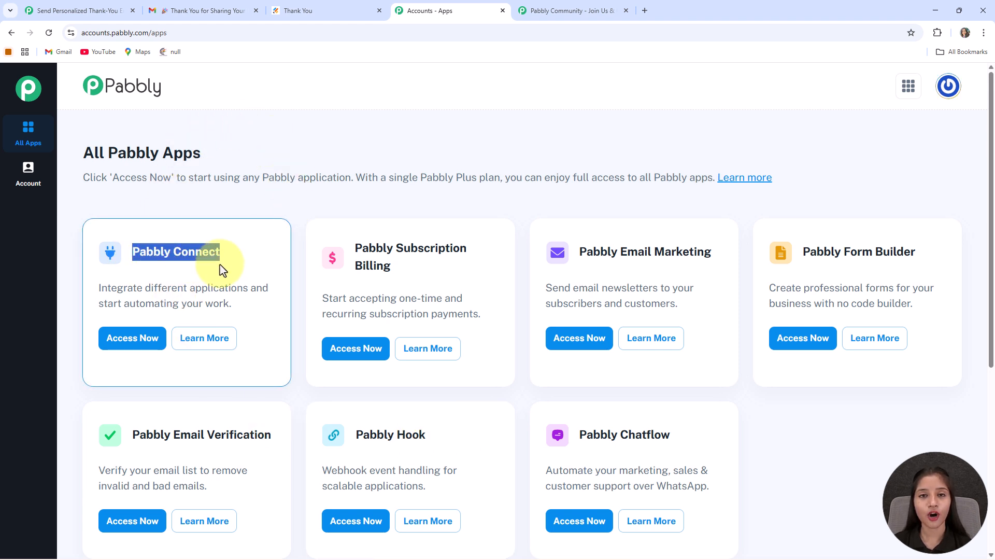
left_click(125, 283)
left_click(116, 344)
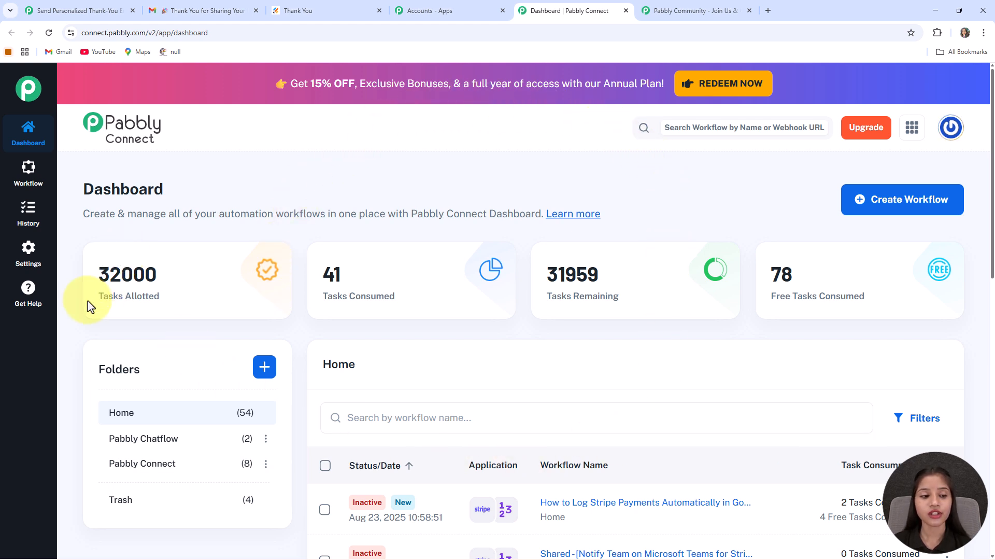
Review the task usage figures, folders and workflow list on the Pabbly Connect dashboard
left_click_drag(325, 292, 410, 293)
left_click(412, 294)
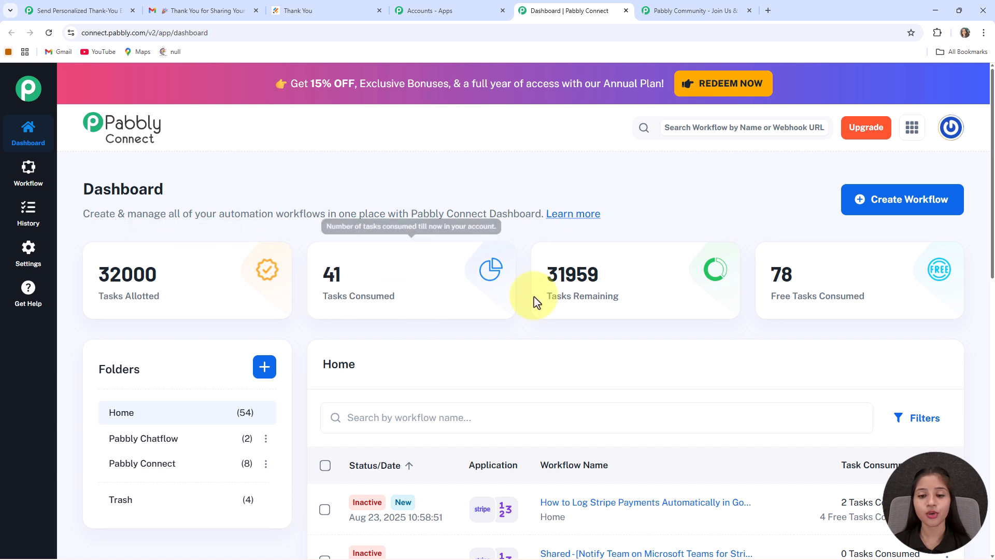
left_click_drag(614, 297, 646, 303)
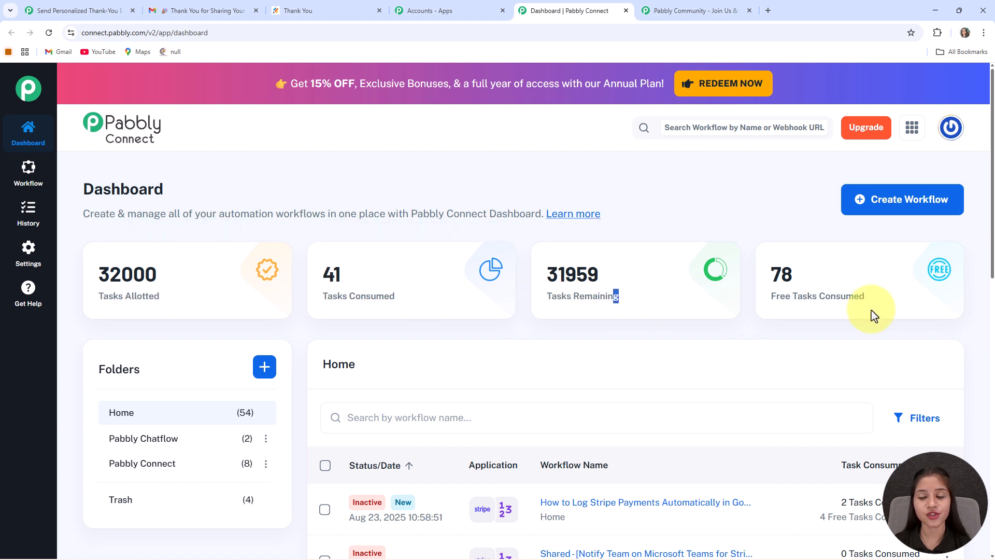
left_click(664, 317)
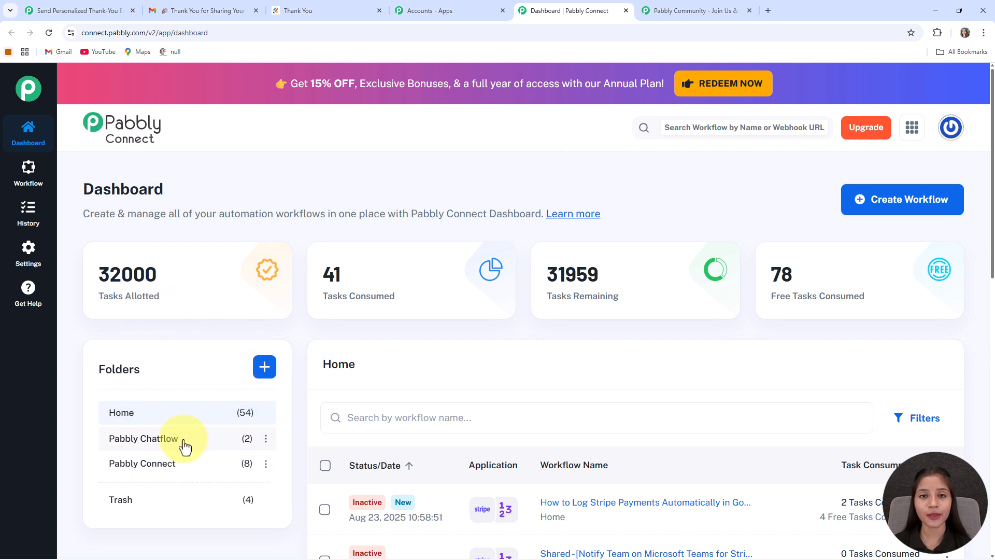
scroll(352, 363, "down", 2)
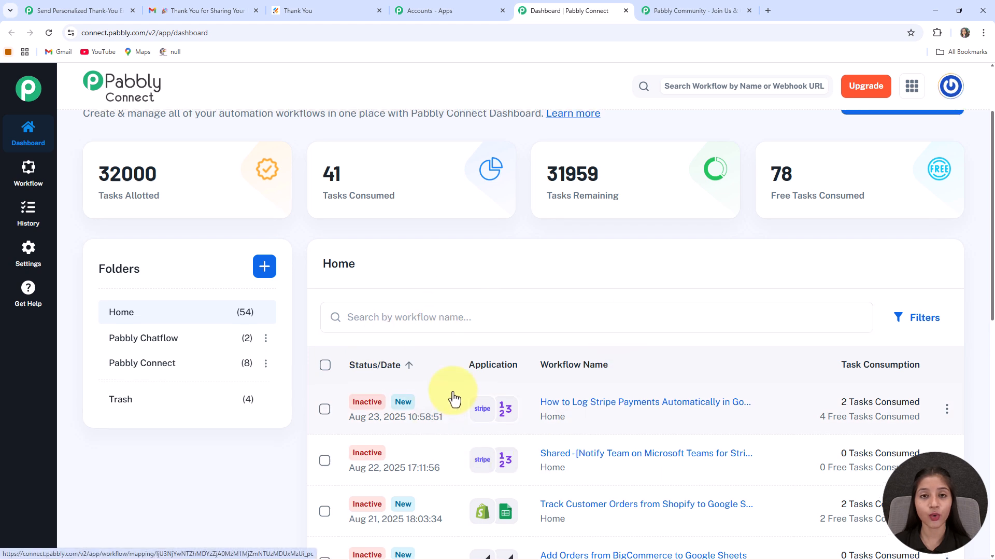
scroll(454, 399, "up", 2)
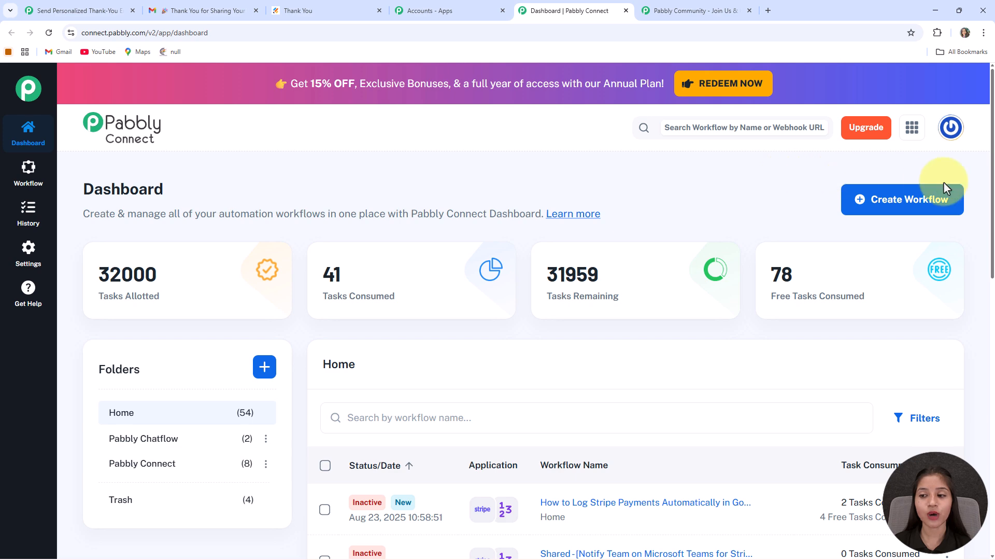
Start a workflow in the New (Beta) builder, named "Send Personalized Thank-You Emails via Gmail for Jotform Form Submission"
left_click(936, 206)
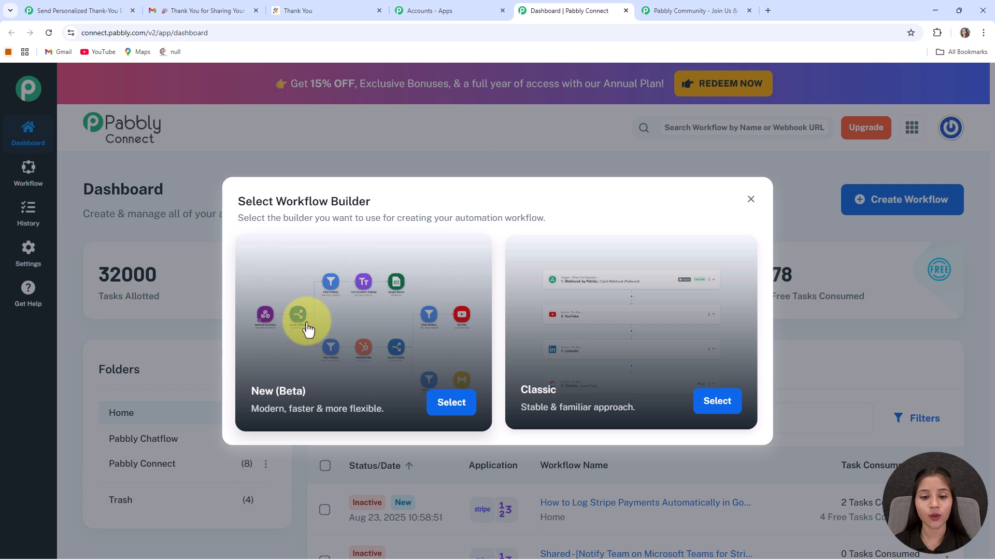
left_click(459, 402)
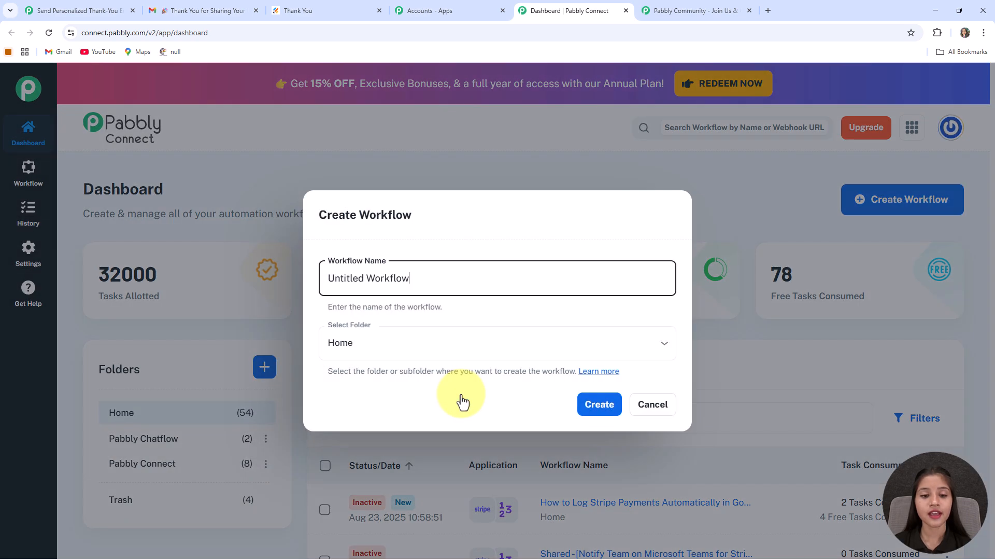
left_click(420, 222)
left_click_drag(413, 218, 310, 223)
left_click(383, 234)
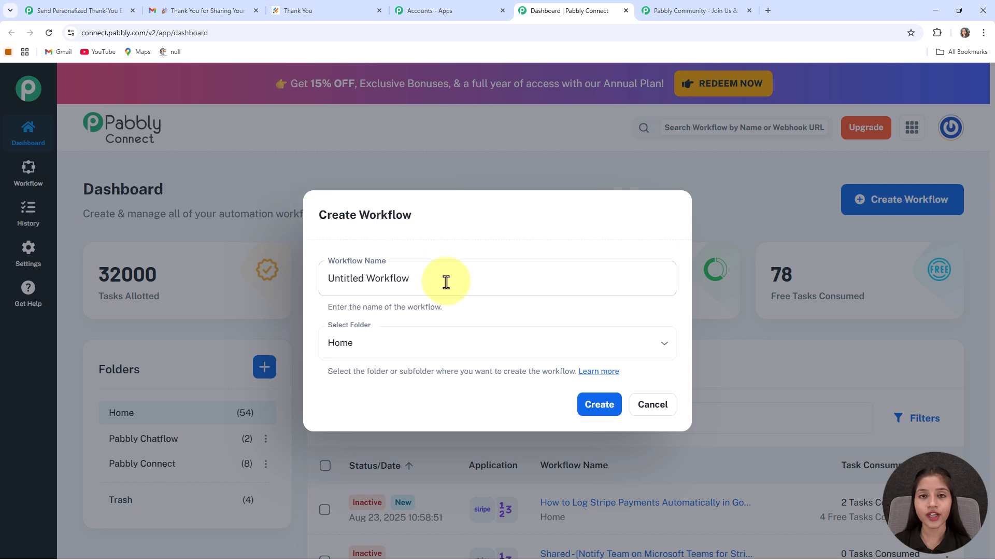
left_click_drag(441, 276, 329, 284)
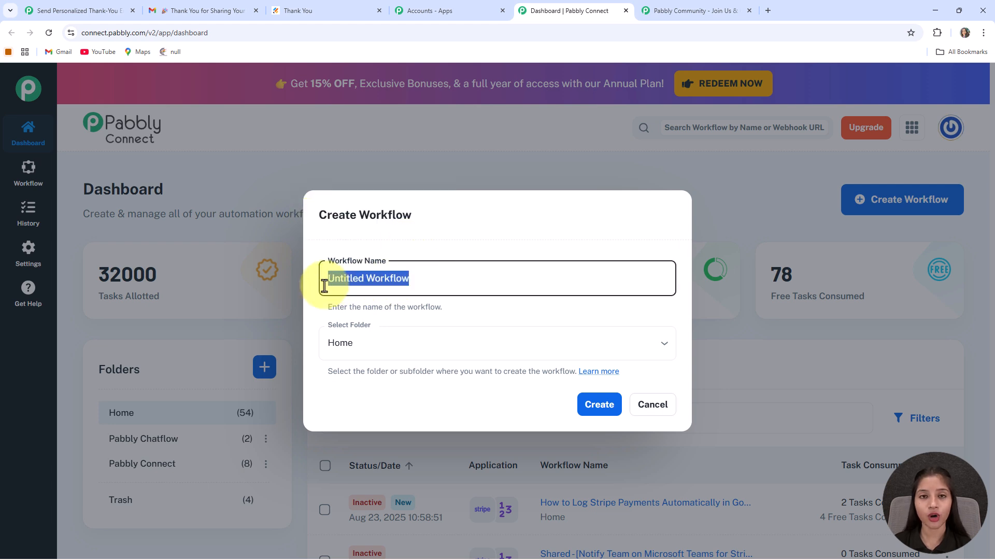
type("Send Personalized Thank-You Emails via Gmail for Jotform Form Submission")
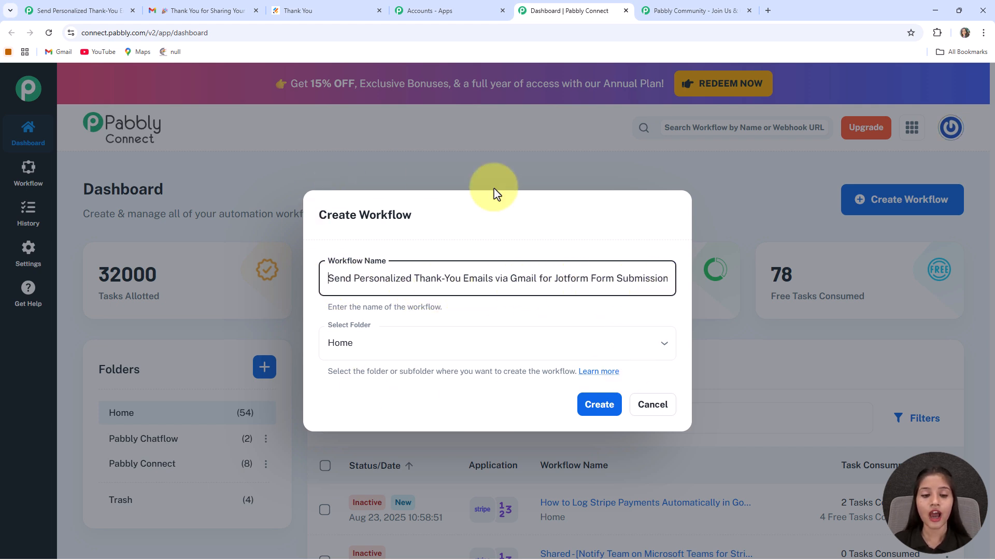
Choose the Pabbly Connect folder for the new workflow and create it
left_click(405, 350)
left_click(362, 422)
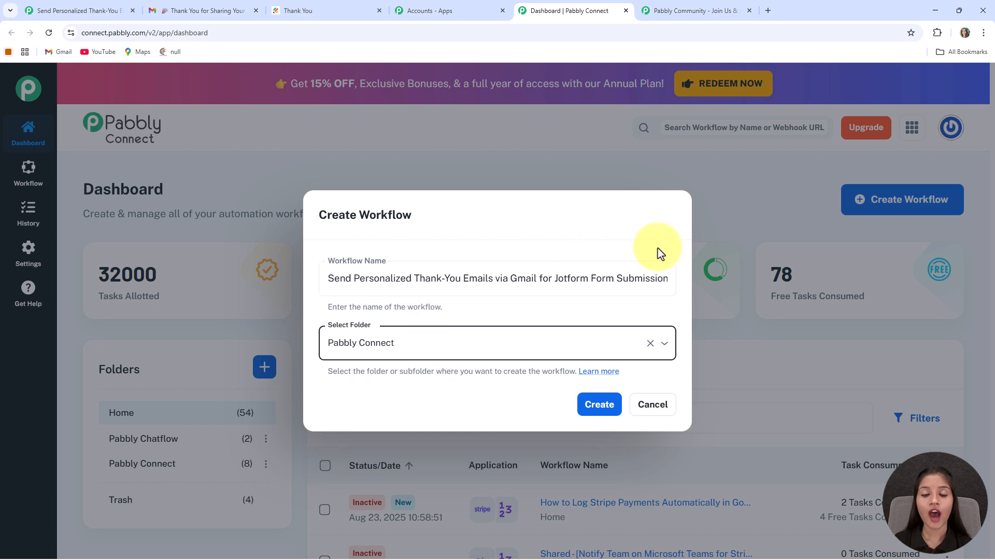
left_click(609, 412)
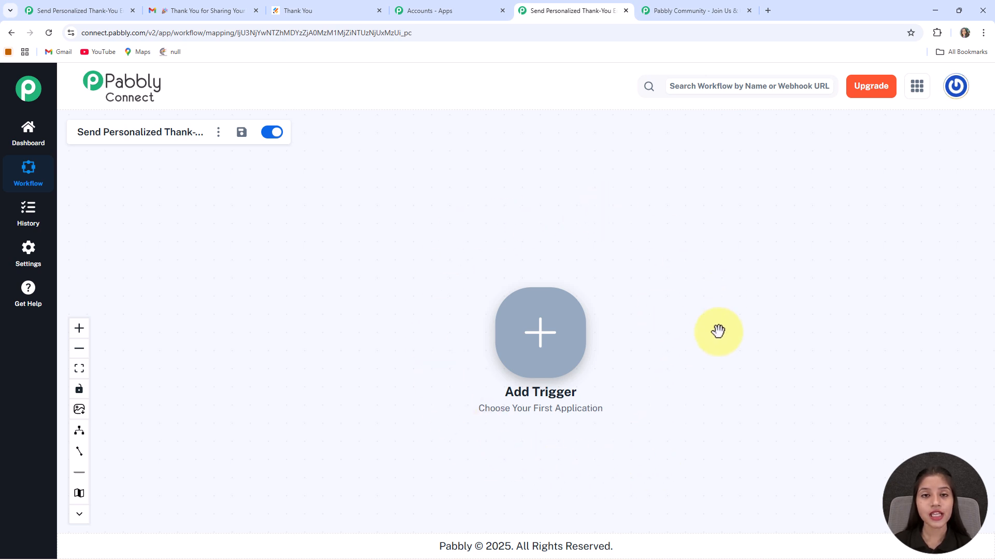
scroll(573, 356, "up", 3)
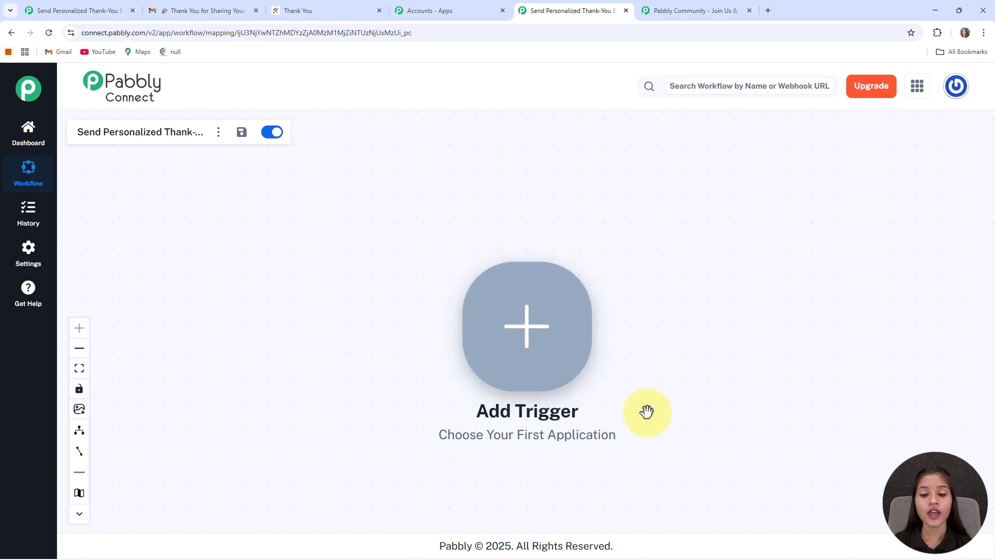
Add Jotform as the workflow's trigger app with the New Response event
left_click(528, 327)
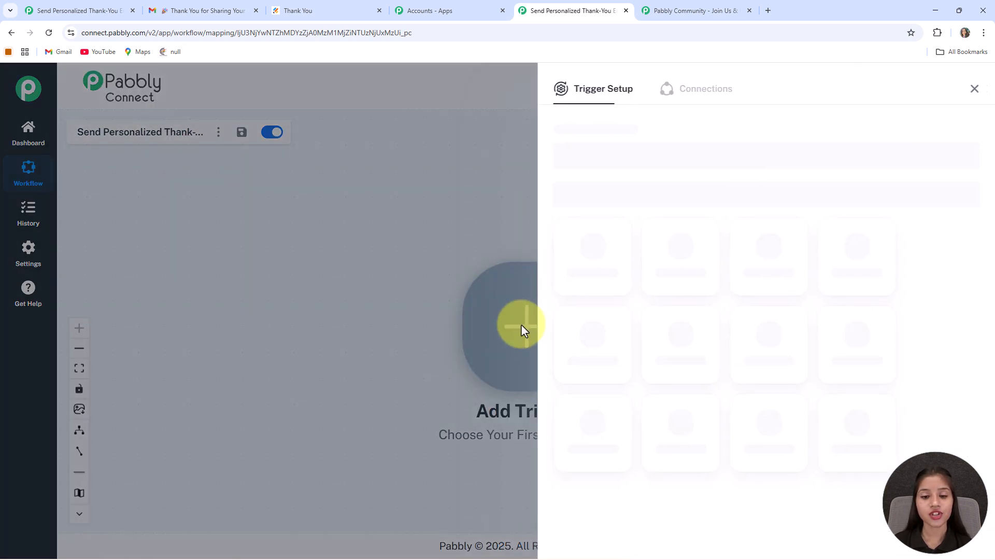
left_click(620, 154)
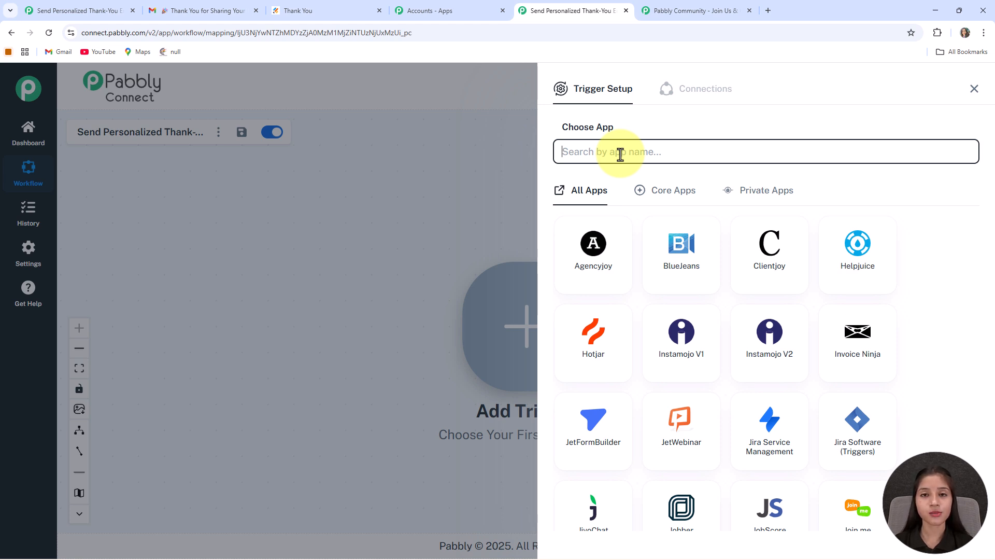
type("joy")
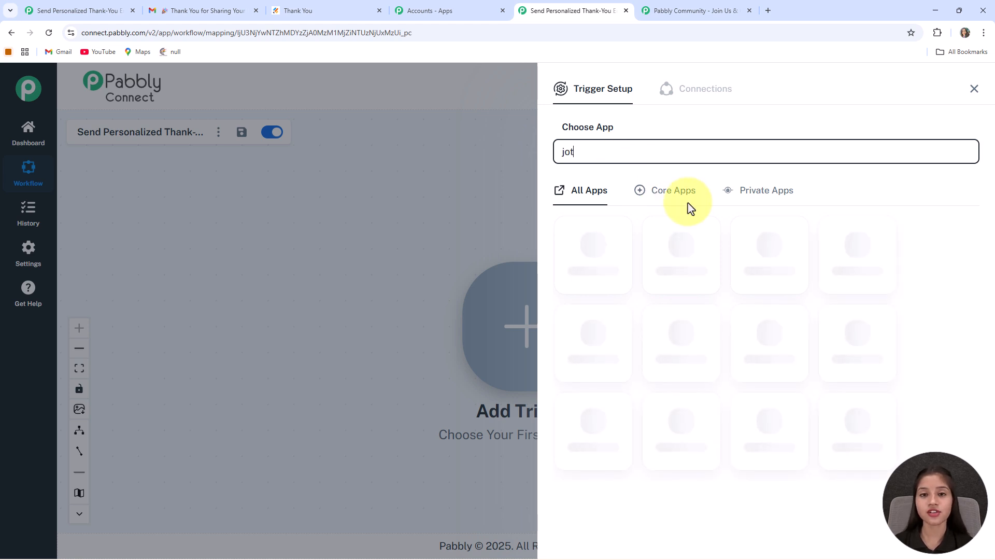
left_click(603, 267)
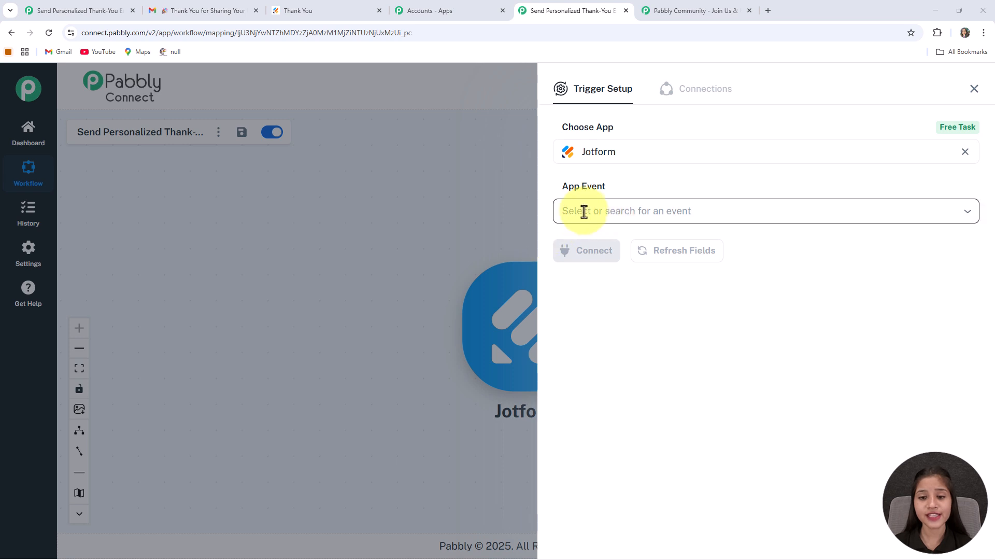
left_click(639, 211)
left_click(633, 254)
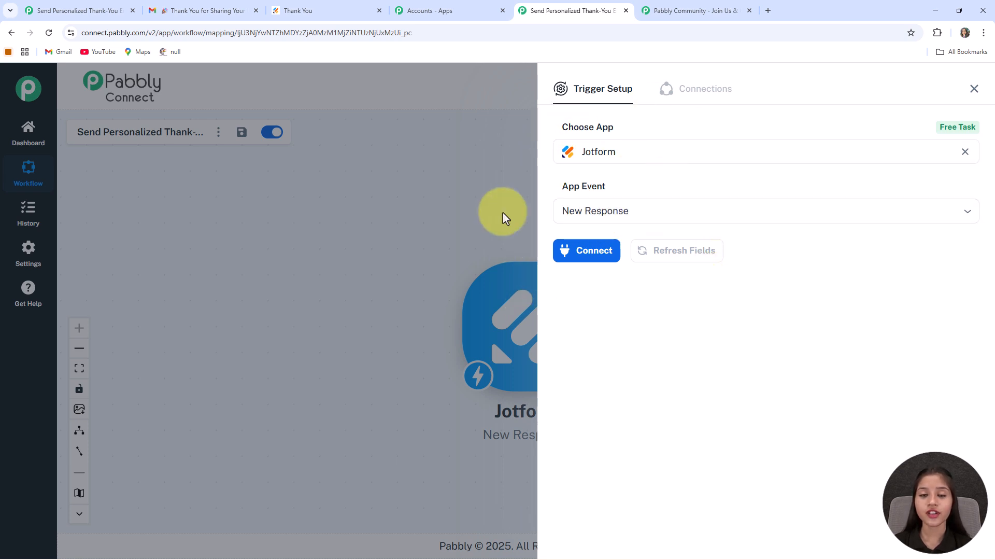
Connect the Jotform trigger, copy its webhook URL and start capturing the webhook response
left_click(615, 257)
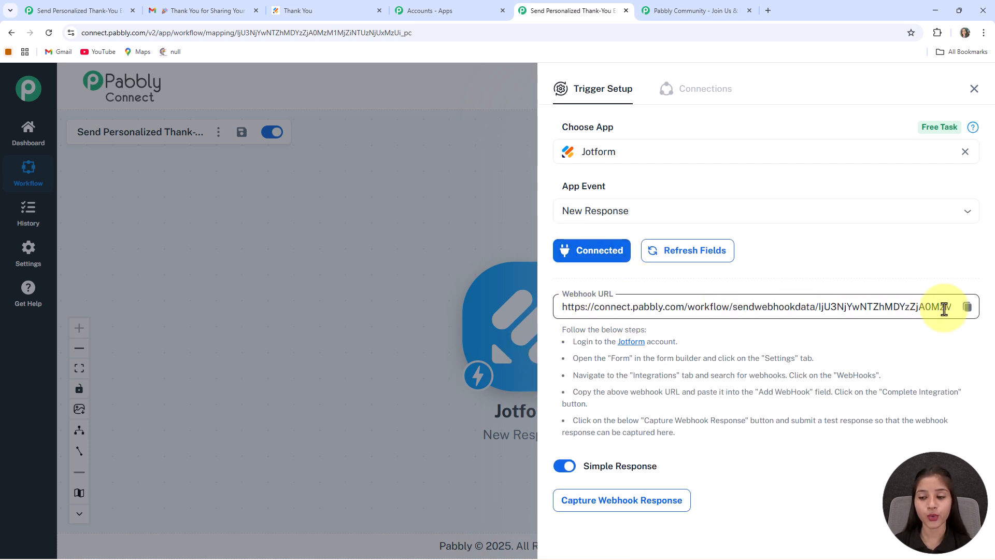
left_click(965, 306)
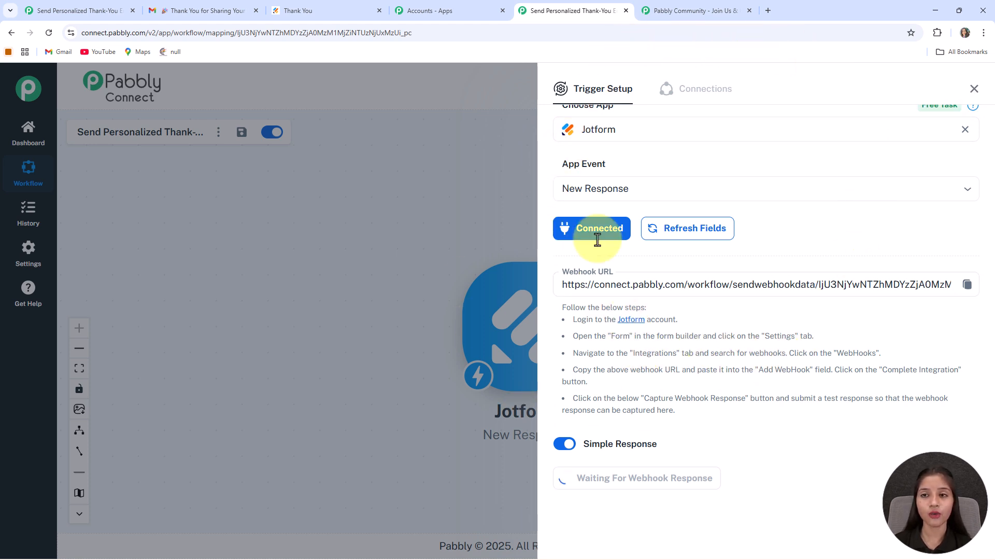
Switch to the Jotform workspace, edit the form created on Aug 23, 2025, and review its fields
left_click(631, 318)
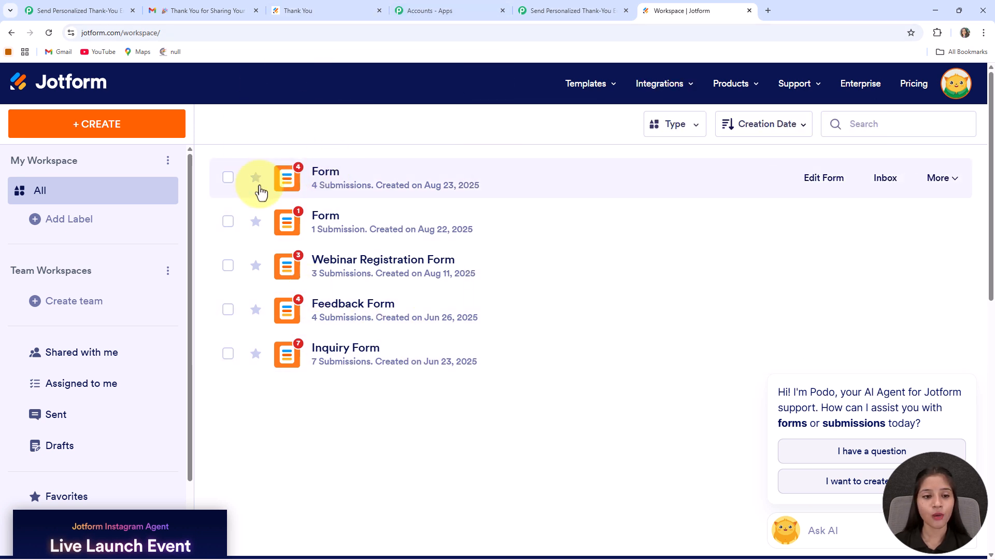
left_click(836, 183)
scroll(437, 278, "down", 4)
scroll(300, 285, "up", 4)
scroll(580, 293, "down", 10)
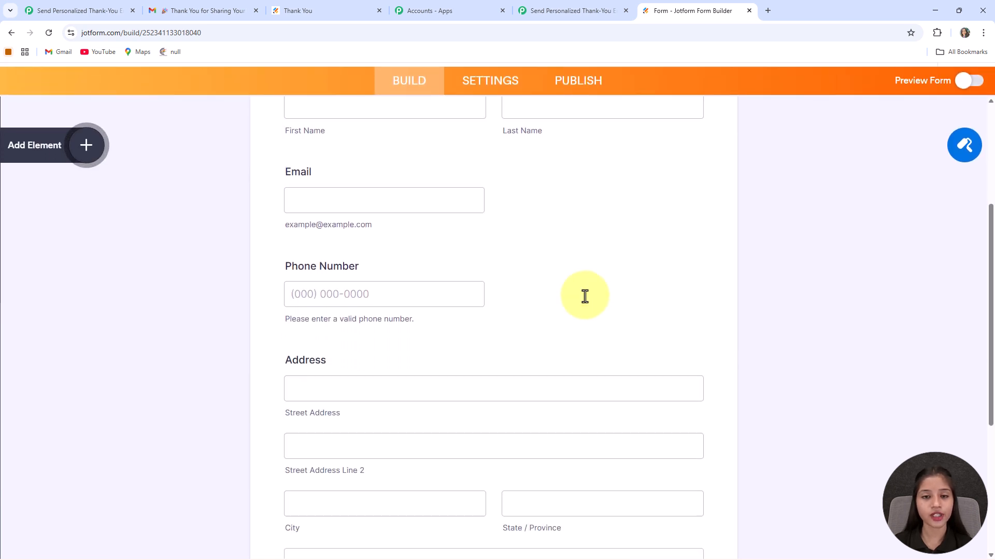
scroll(625, 334, "up", 5)
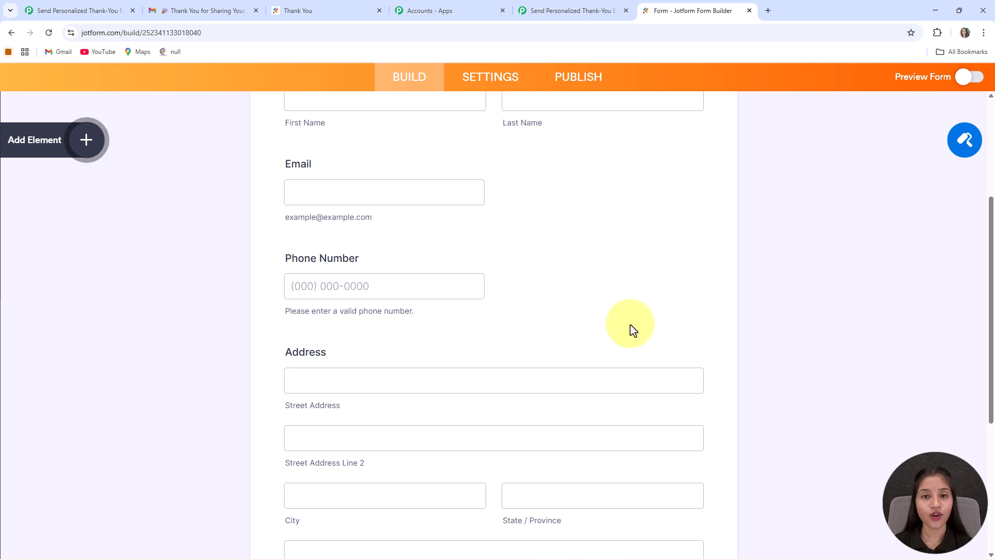
Find the Webhooks integration in the form's settings and remove the existing integration
left_click(486, 77)
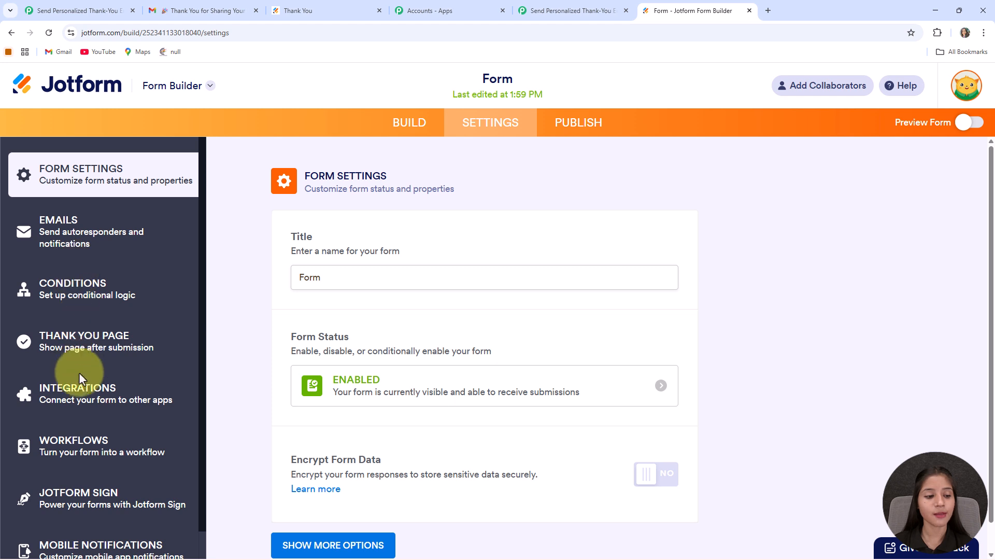
left_click(102, 396)
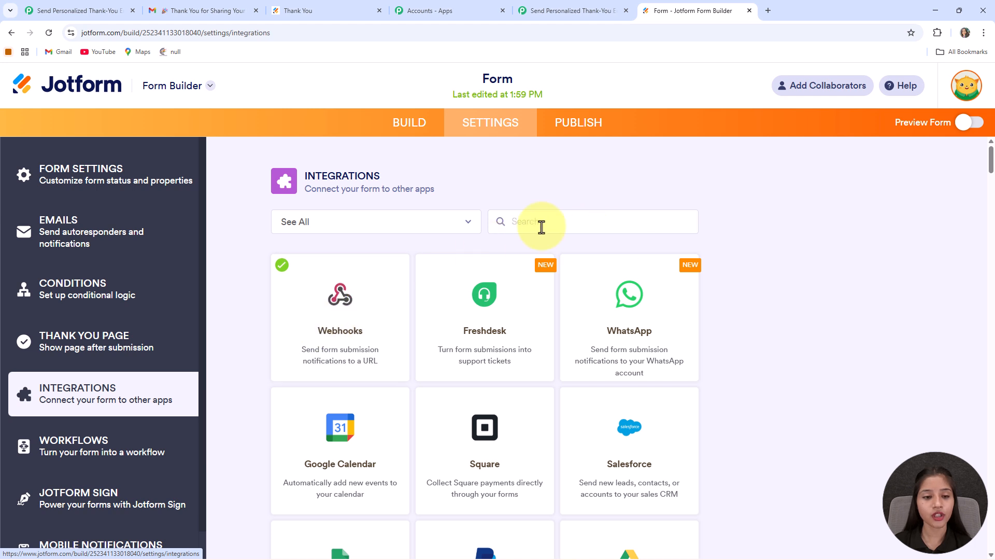
type("we")
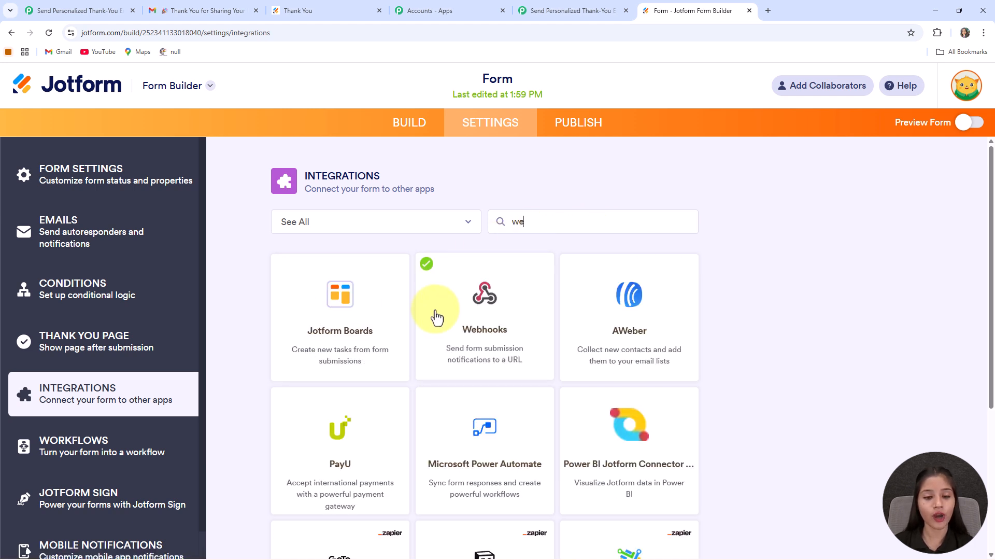
left_click(496, 329)
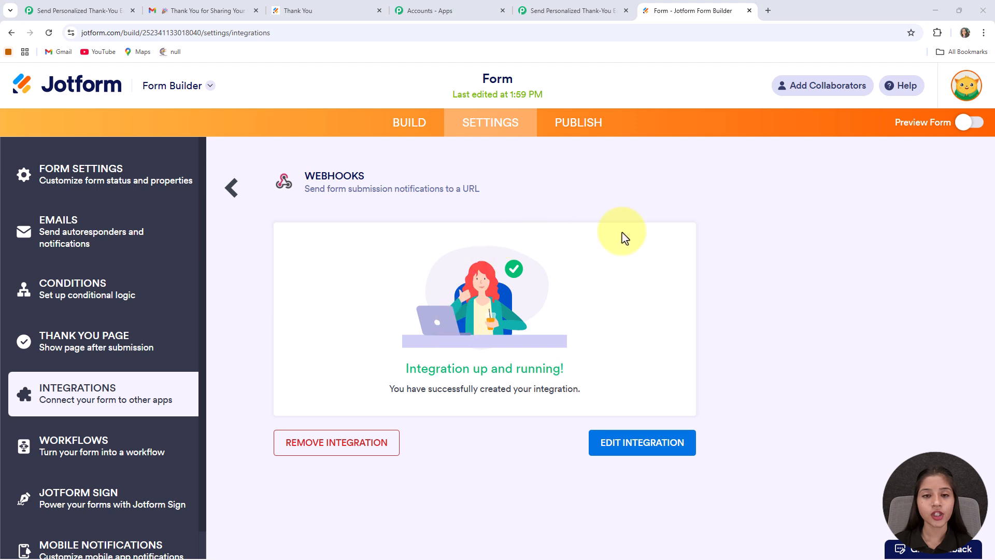
left_click(386, 447)
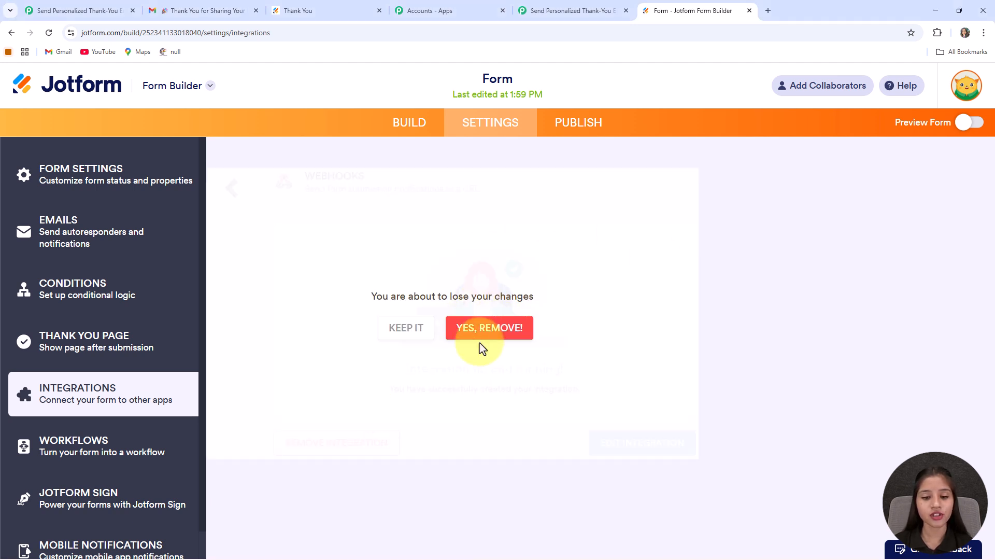
left_click(491, 329)
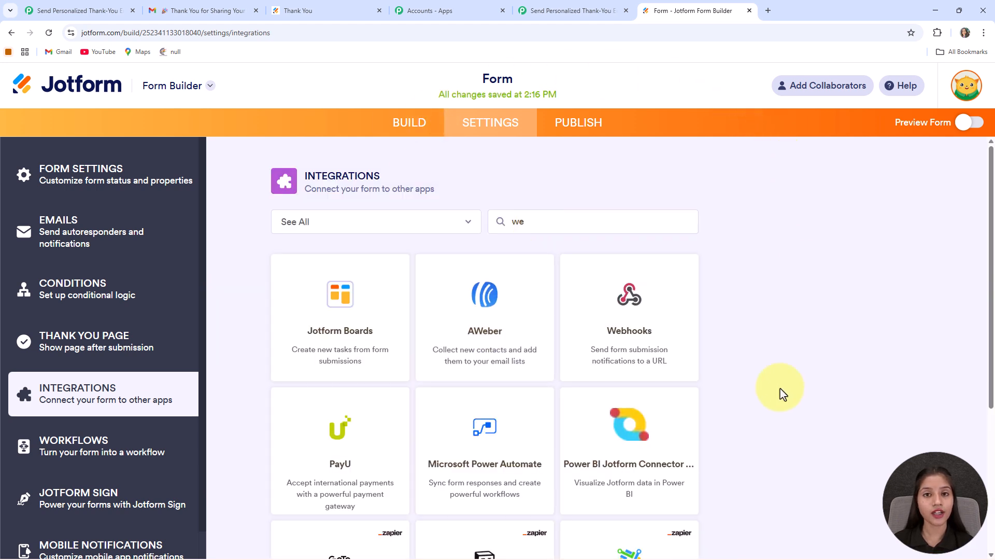
Create a Webhooks integration for the form with the copied Pabbly webhook URL and finish it
left_click(629, 305)
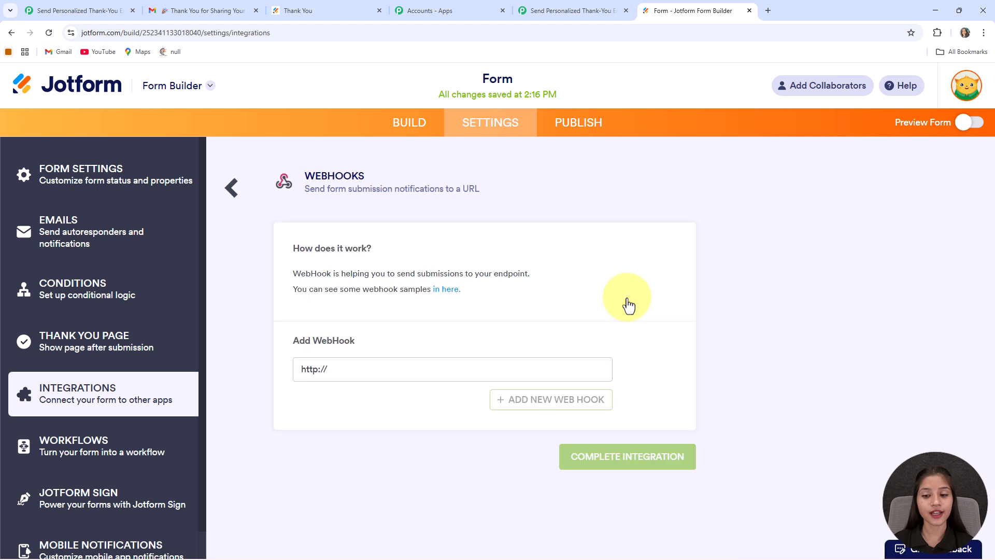
left_click_drag(352, 378, 266, 372)
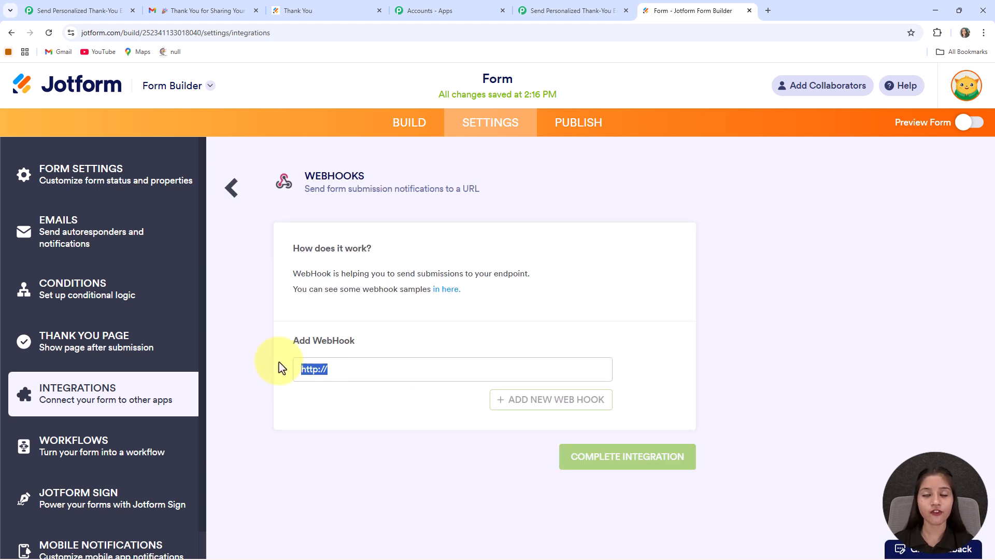
key("ctrl+v")
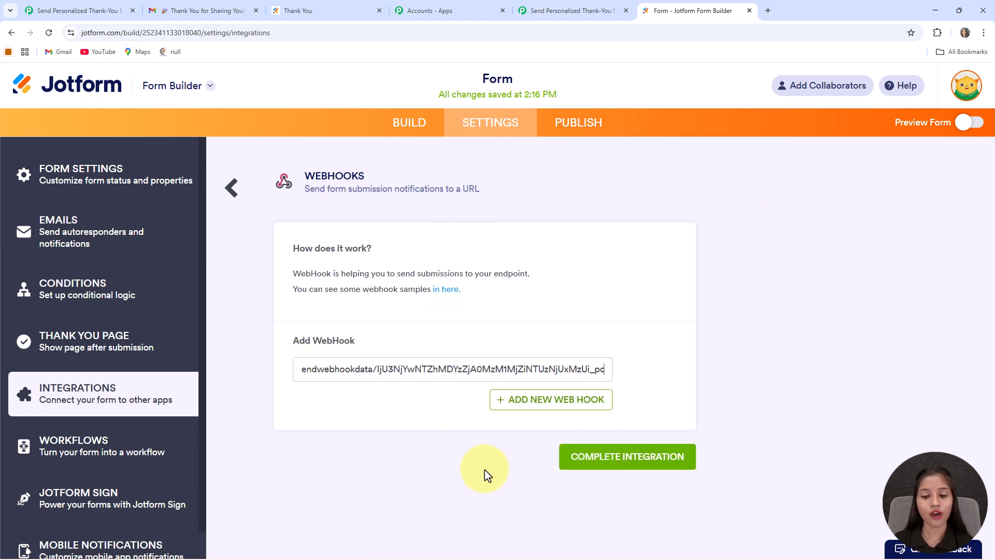
left_click(628, 461)
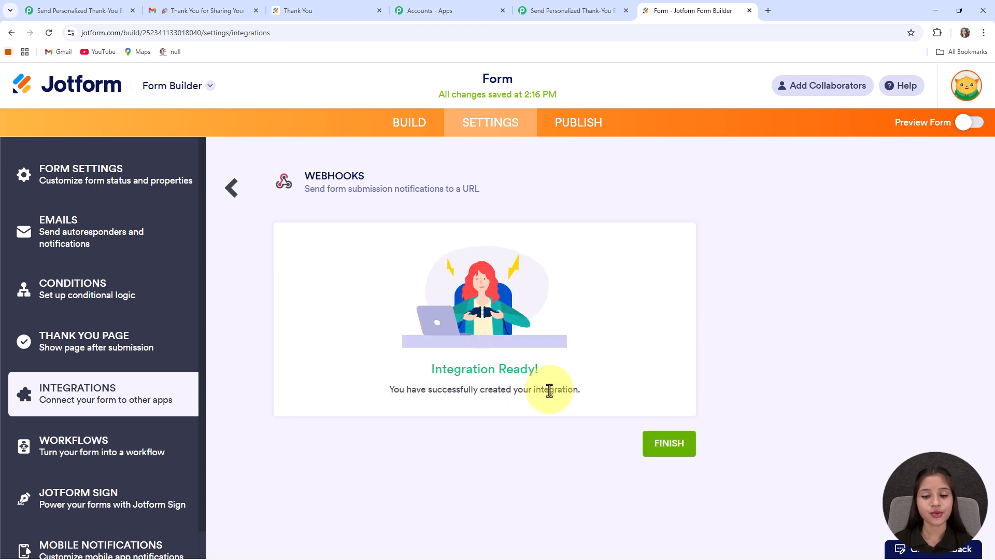
left_click(666, 444)
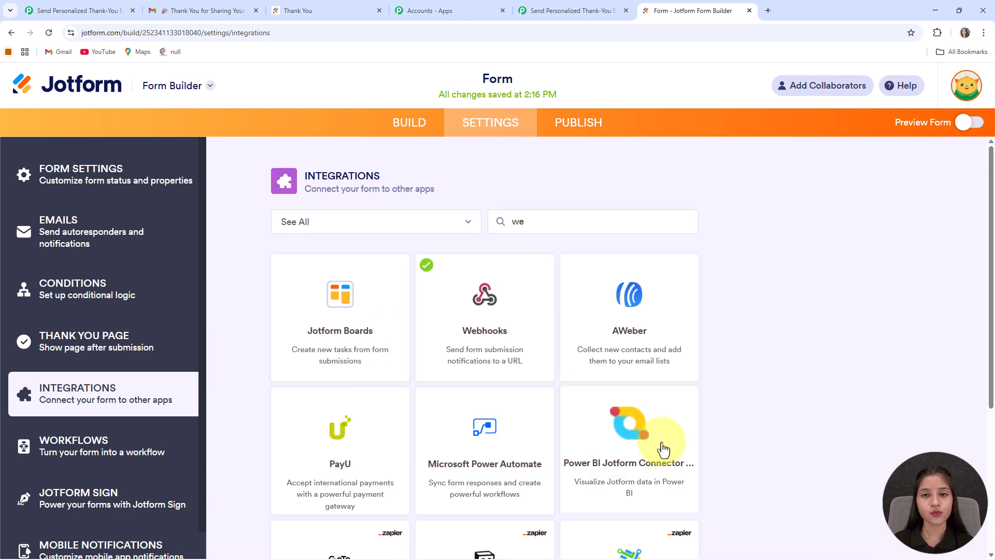
Check the trigger's capture status in Pabbly Connect, and open the Jotform form's public link in a new browser tab
left_click(576, 11)
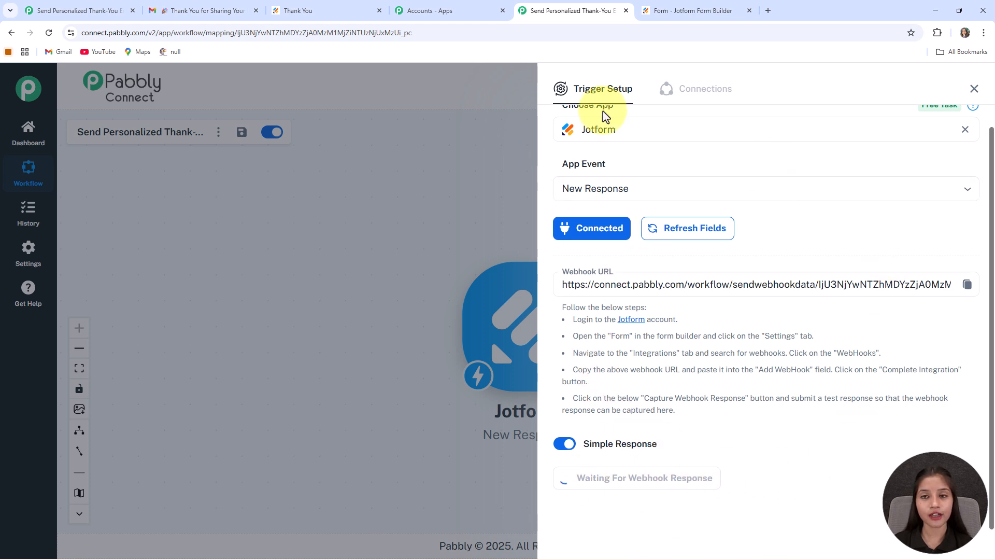
left_click(694, 9)
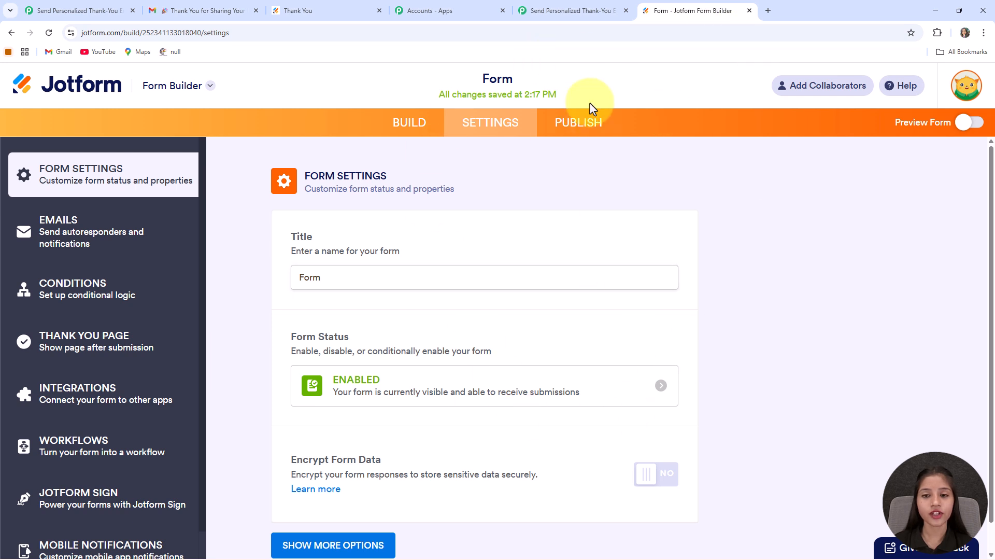
left_click(579, 133)
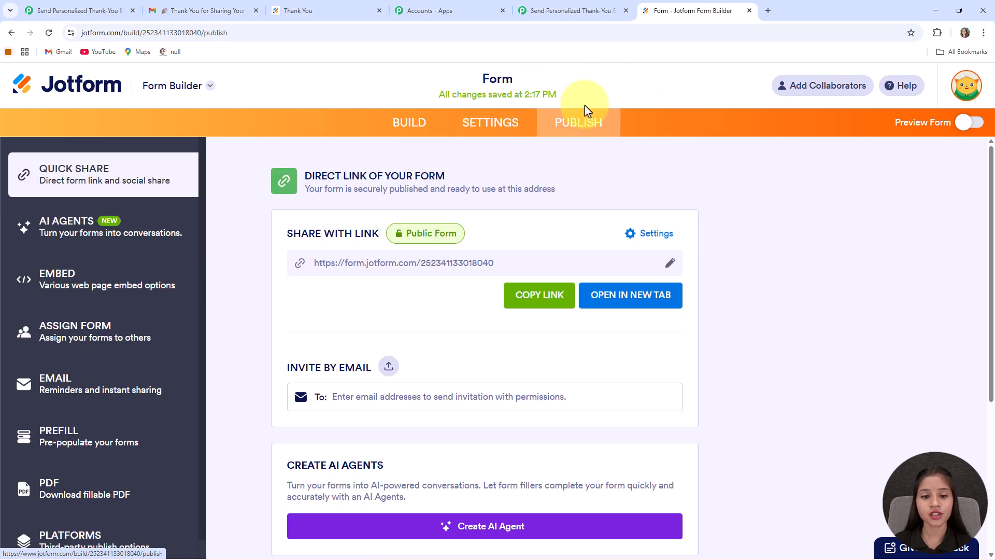
left_click(769, 16)
key("ctrl+v")
key("Return")
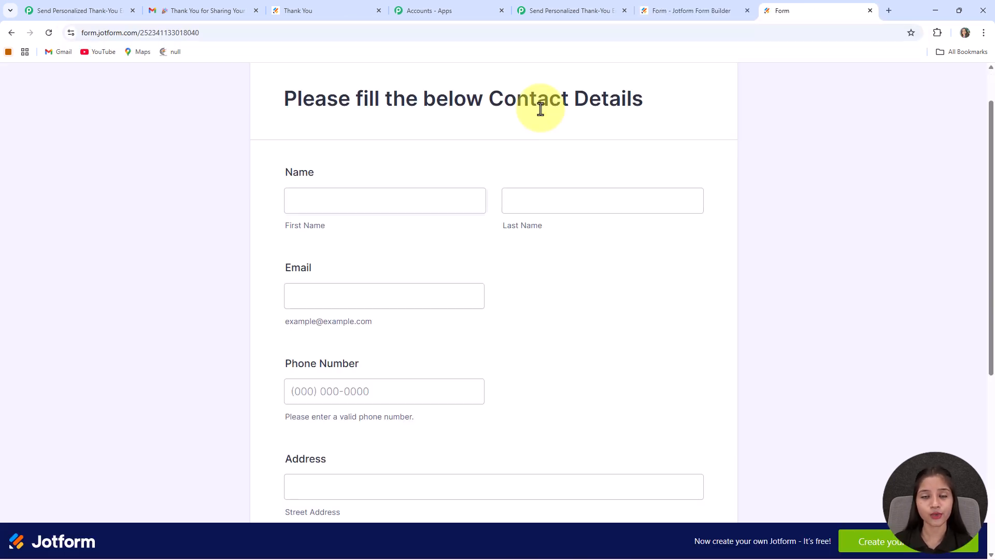
Fill the contact form with a test name, e-mail, phone number and postal address, and submit it
scroll(540, 108, "down", 1)
left_click(433, 143)
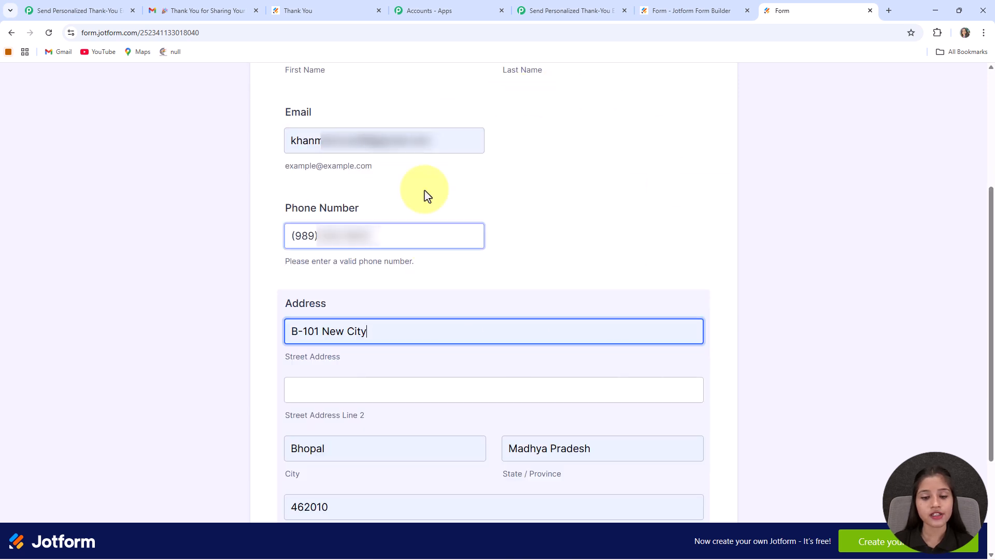
scroll(557, 383, "down", 3)
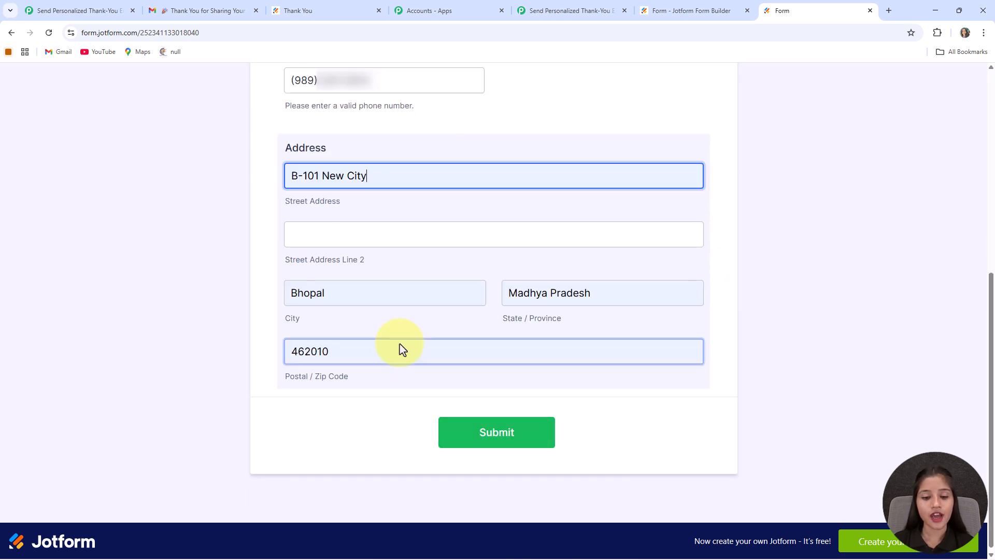
left_click(488, 431)
left_click(836, 237)
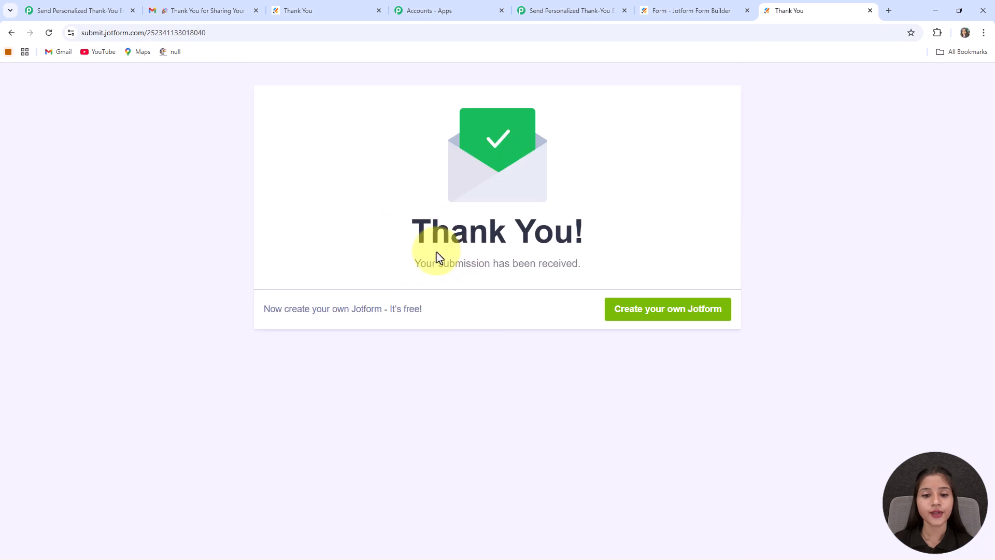
left_click_drag(414, 236, 612, 244)
left_click(613, 244)
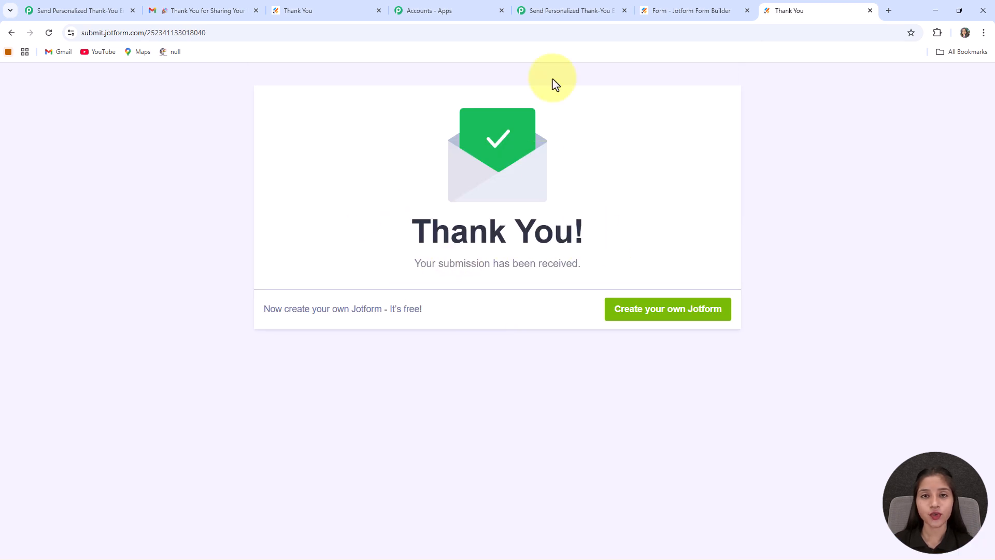
Switch to Pabbly Connect, review the test response captured by the Jotform trigger, and close the trigger setup
left_click(546, 9)
scroll(596, 218, "down", 5)
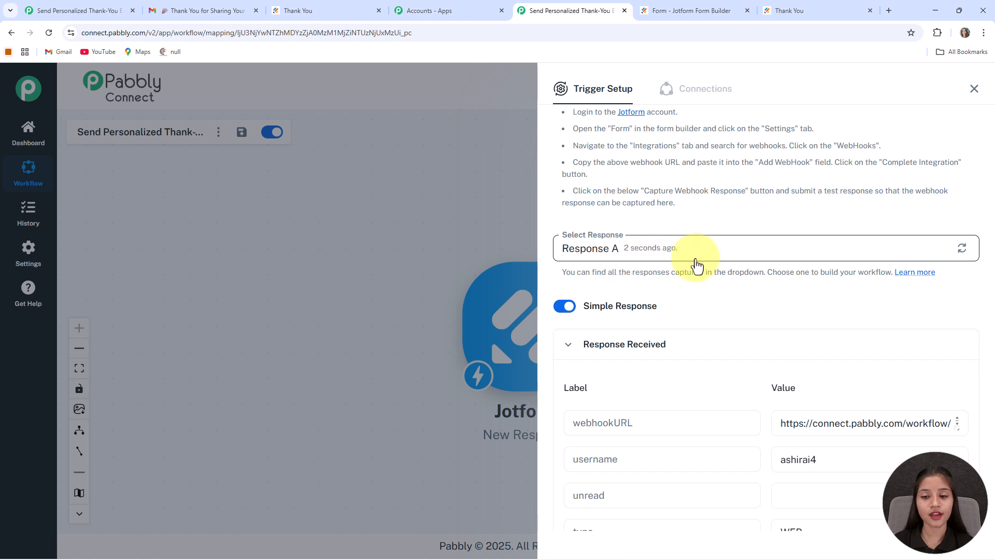
scroll(740, 405, "down", 3)
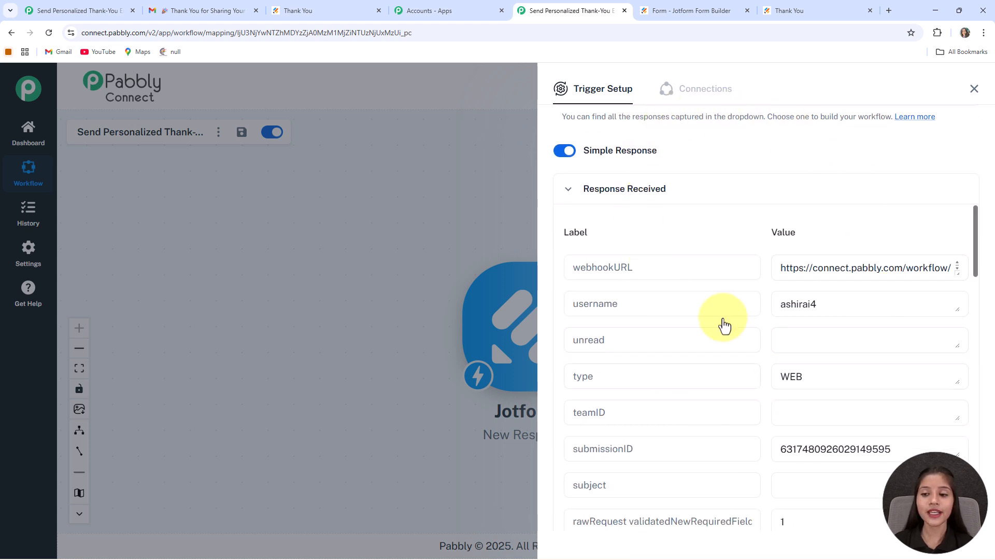
scroll(758, 332, "up", 4)
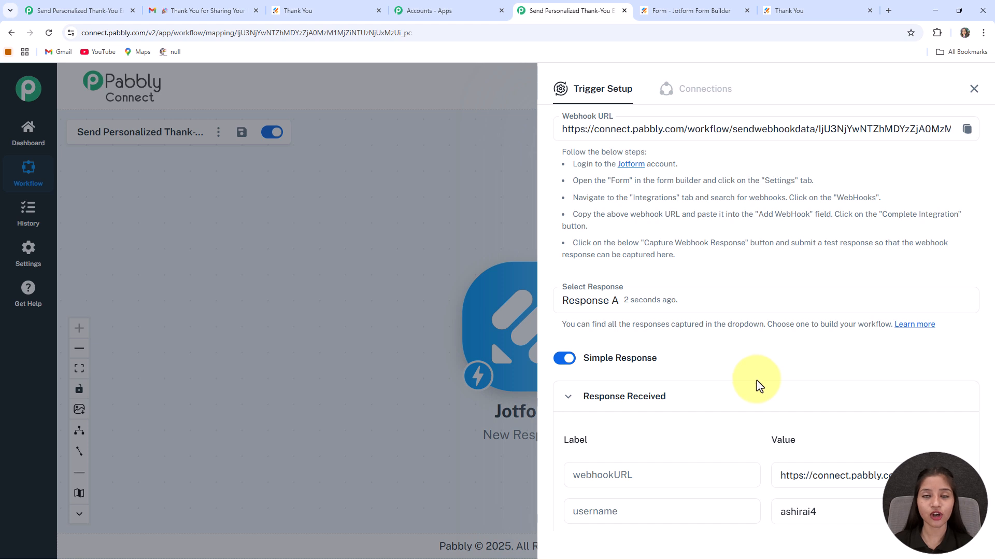
scroll(762, 260, "down", 3)
left_click(500, 129)
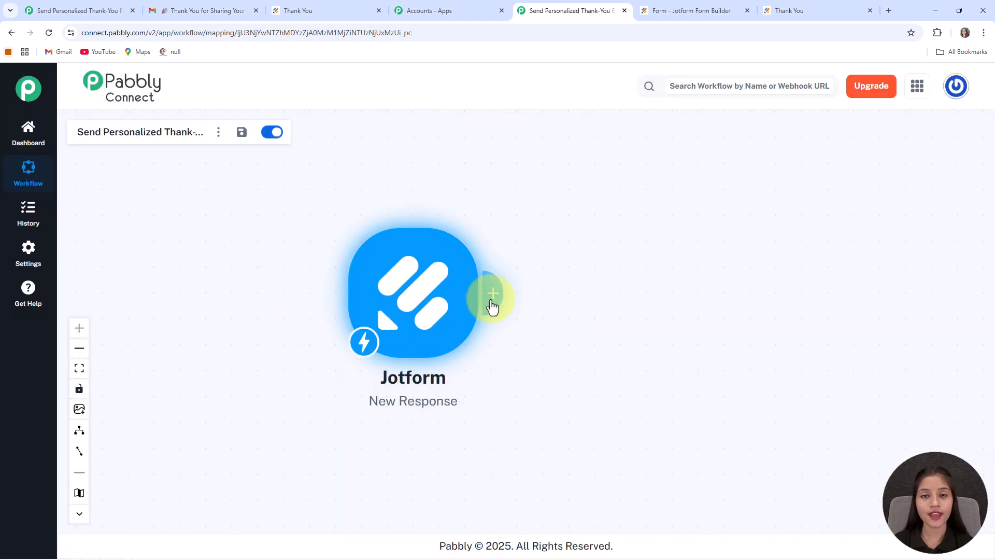
Add a Gmail action after the Jotform trigger and choose the Send Email event
left_click(492, 294)
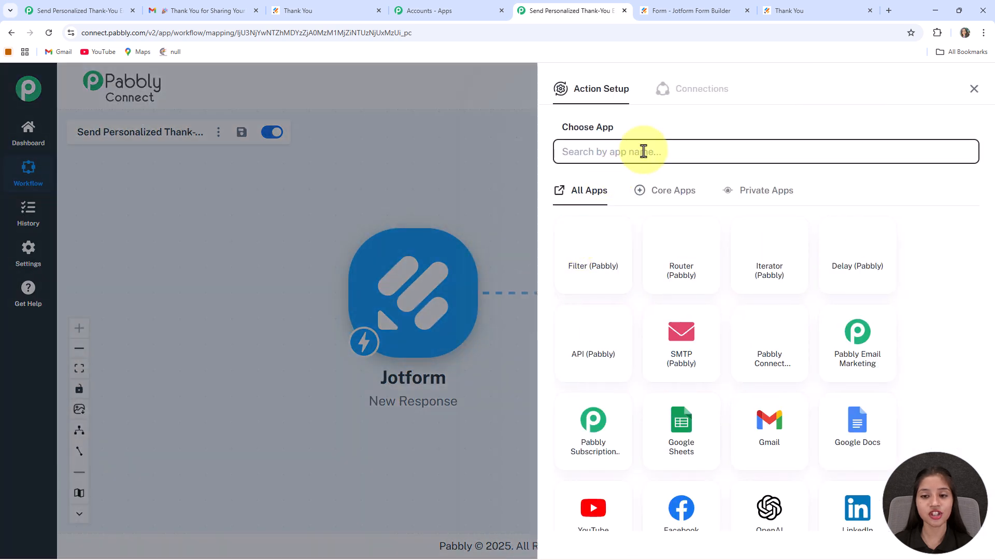
type("gmai")
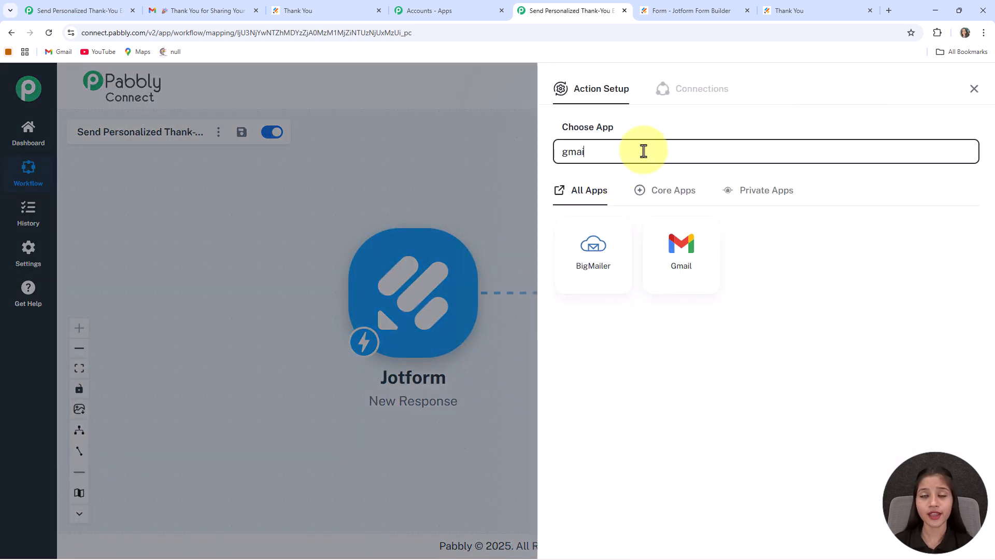
double_click(611, 151)
left_click(675, 261)
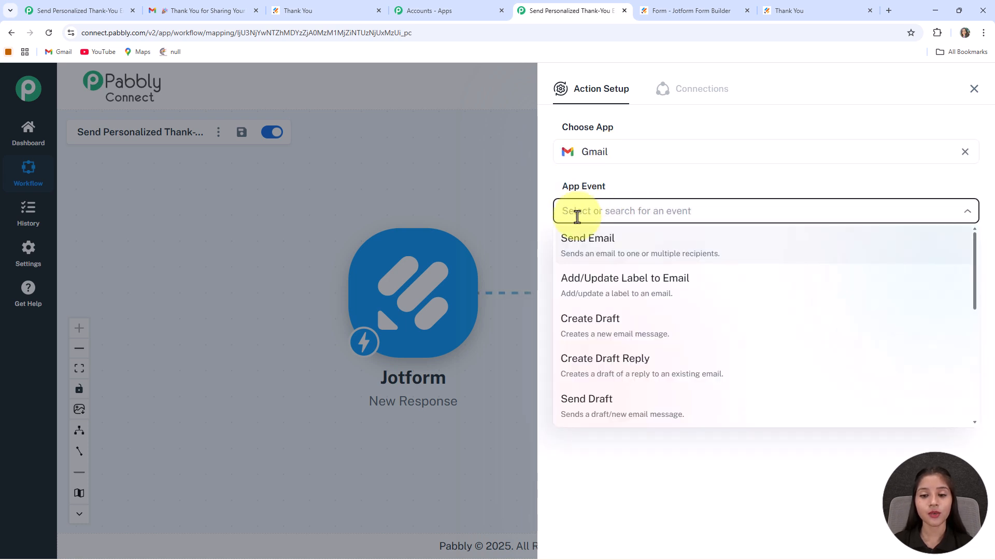
left_click(624, 260)
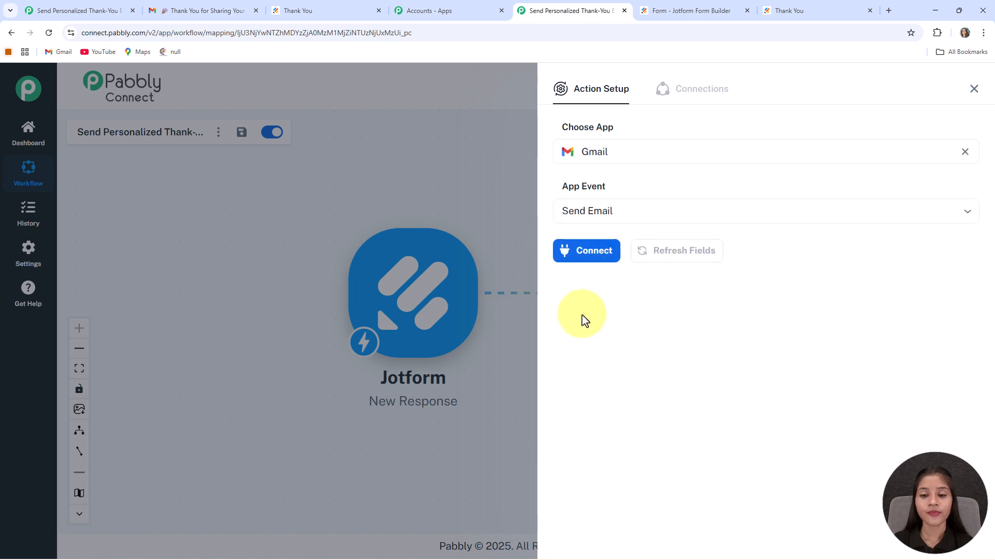
Connect the Gmail action with the existing connection Gmail #4 and save it
left_click(560, 259)
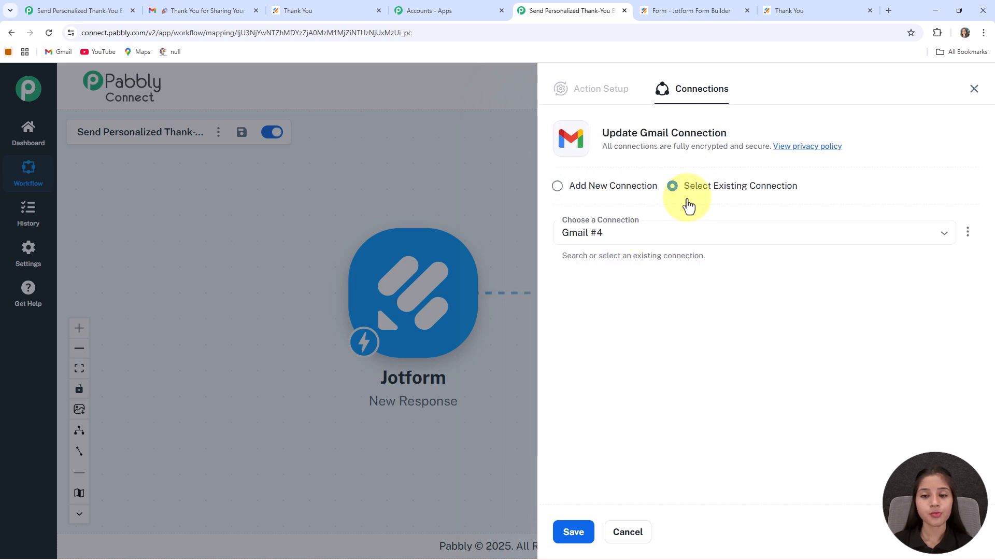
left_click(569, 194)
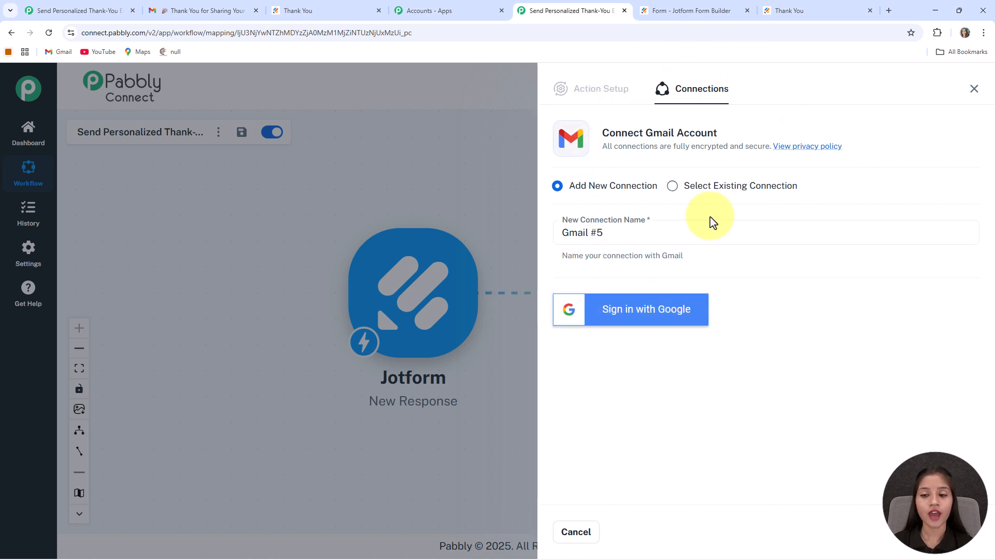
left_click(674, 197)
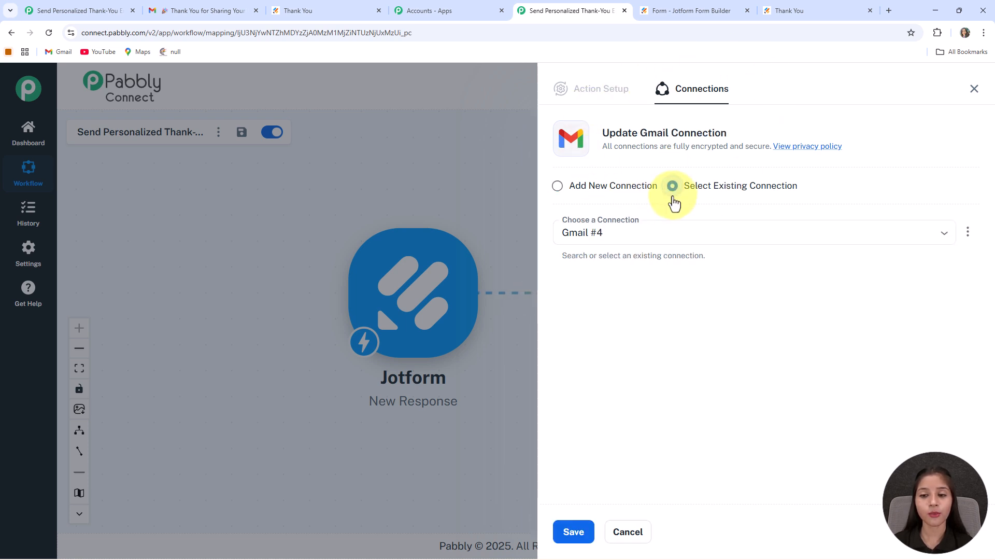
left_click(568, 532)
Set the email's sender name to Jetking
scroll(711, 233, "down", 2)
scroll(777, 166, "up", 1)
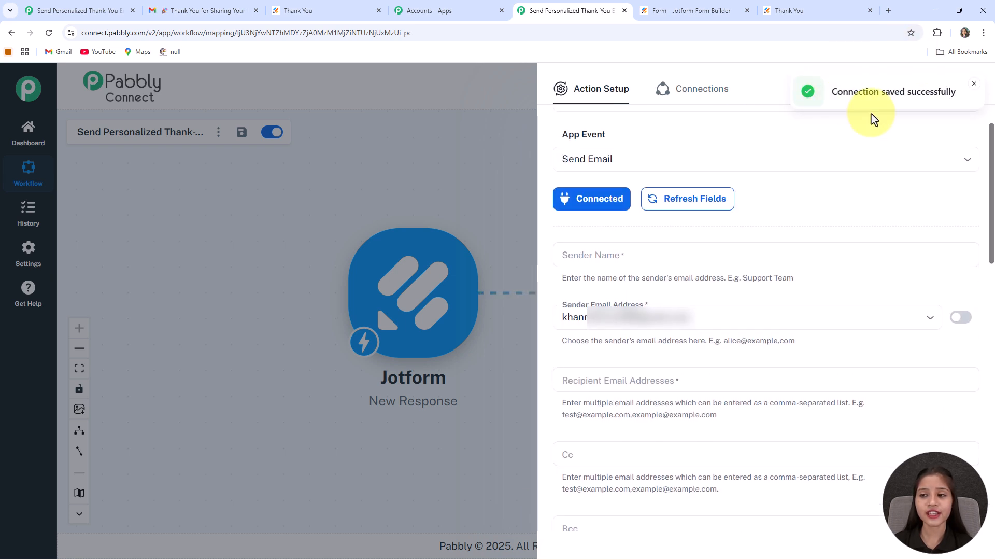
scroll(597, 285, "up", 2)
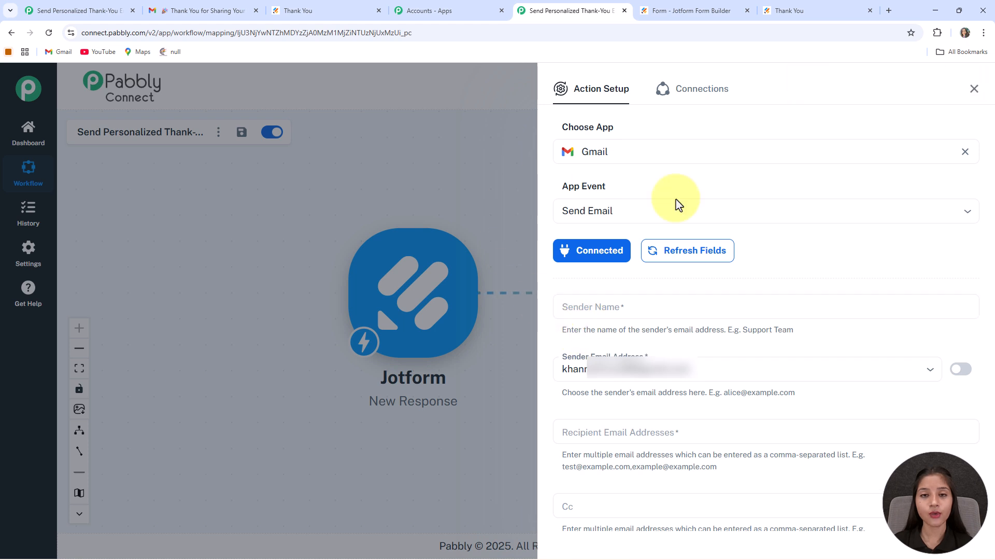
left_click(566, 306)
left_click(576, 307)
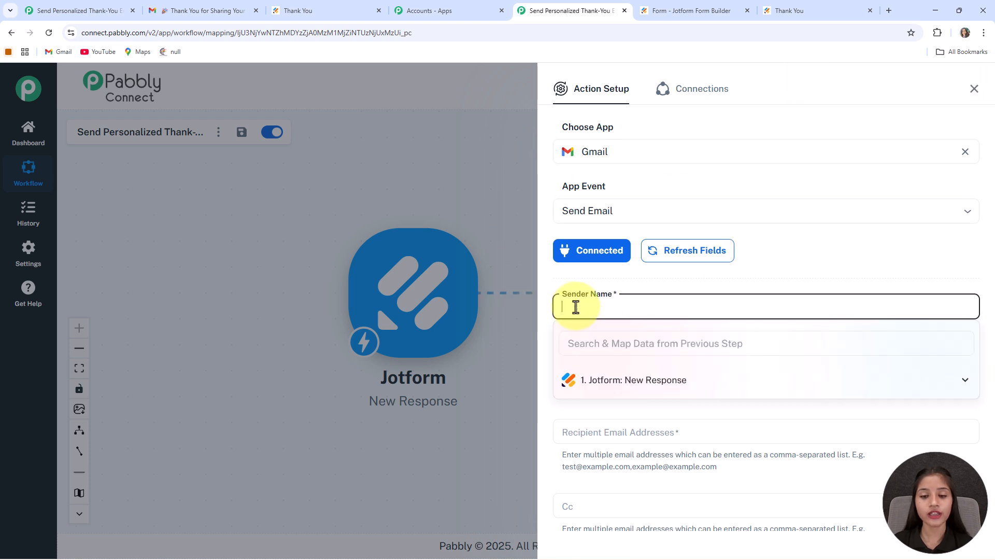
type("Jetking")
left_click(544, 330)
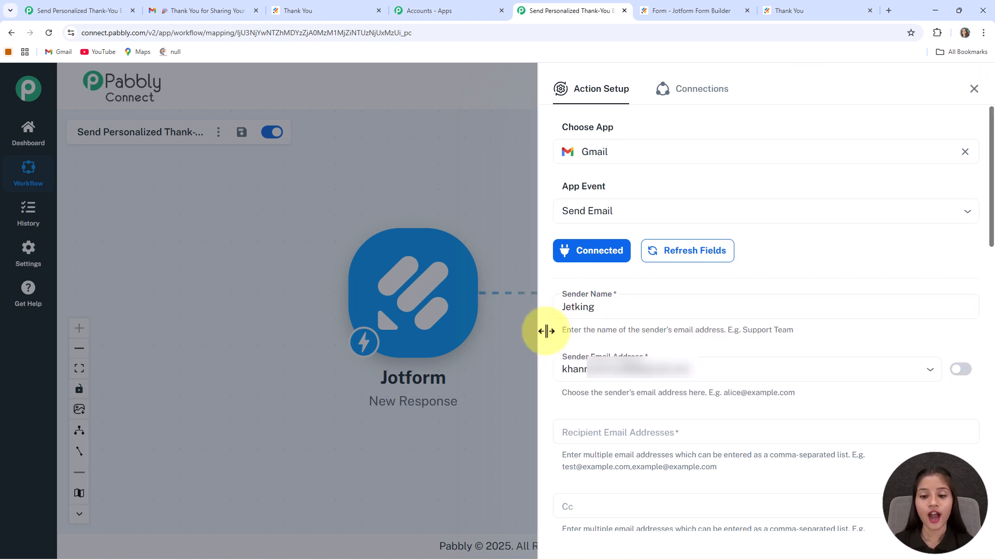
Map the recipient email address to the Jotform response's rawRequest q4_email value
scroll(558, 326, "down", 3)
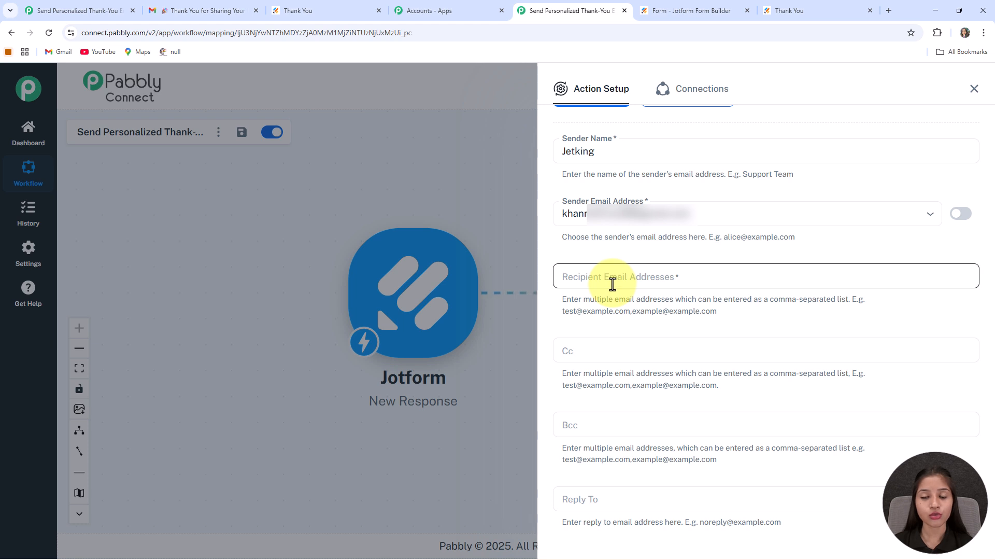
left_click(660, 275)
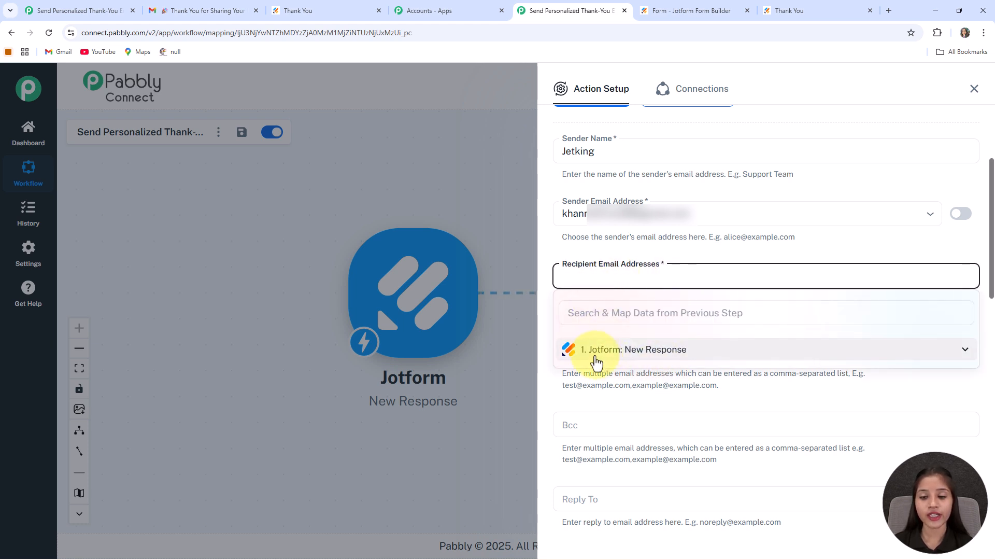
left_click(651, 354)
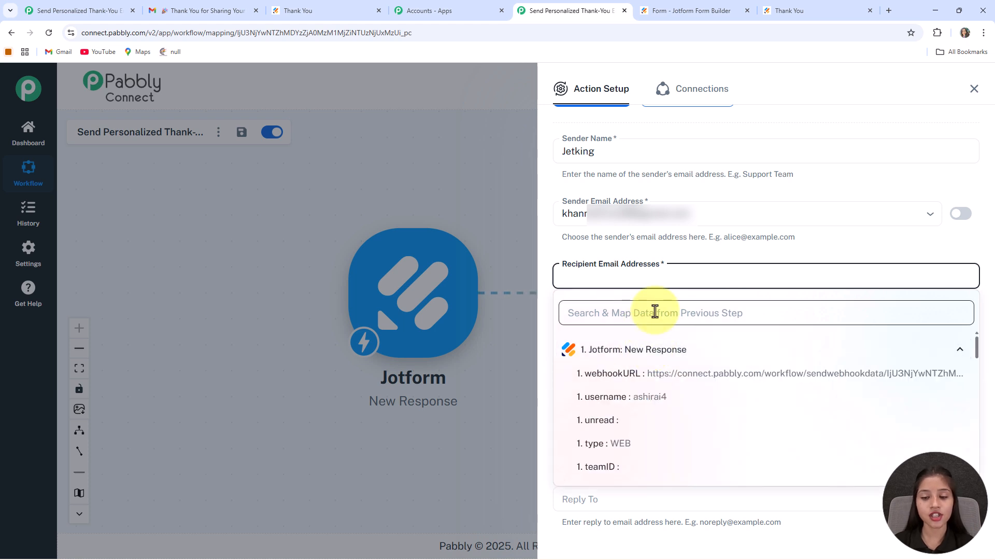
left_click(656, 311)
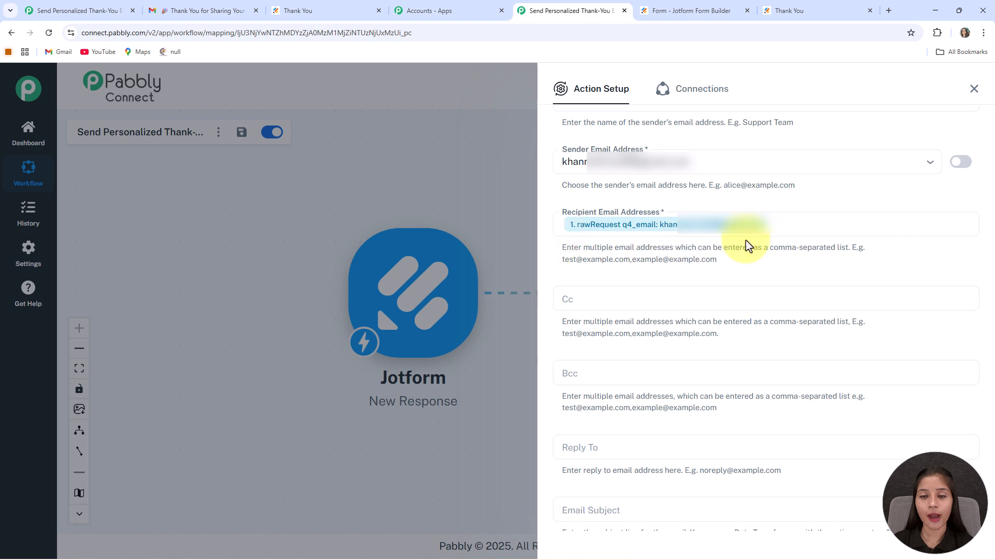
scroll(747, 242, "up", 3)
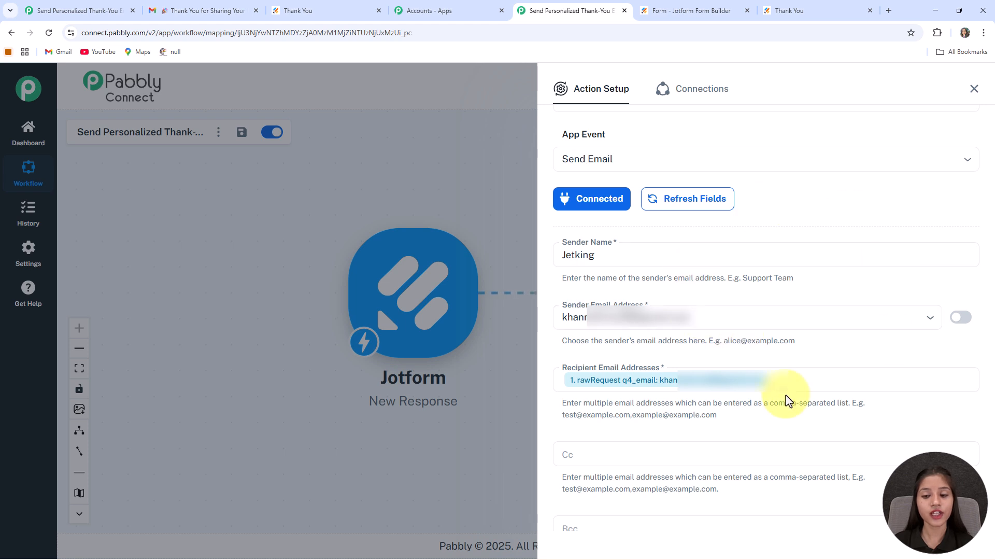
Set the email subject to "🎉 Thank You for Sharing Your Details"
scroll(747, 338, "down", 5)
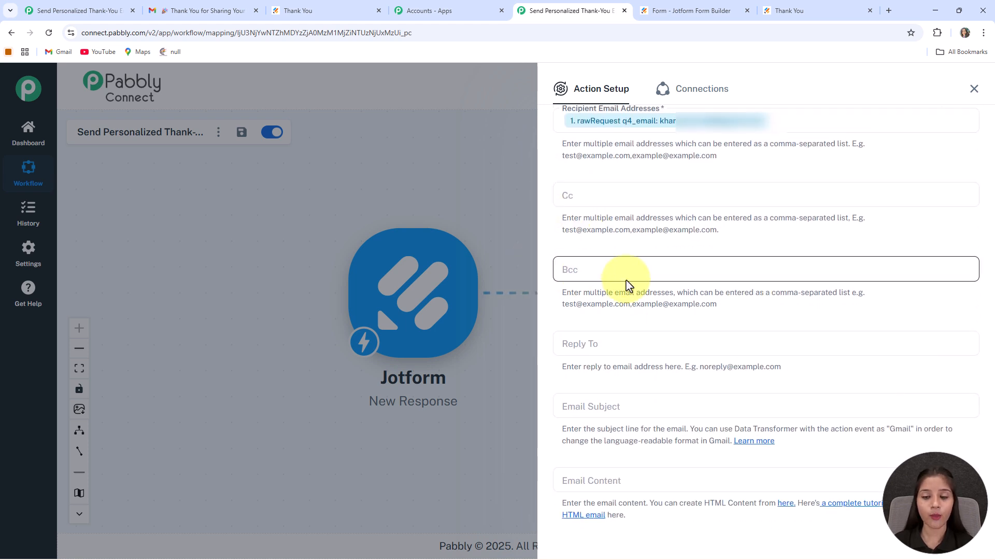
scroll(626, 281, "down", 1)
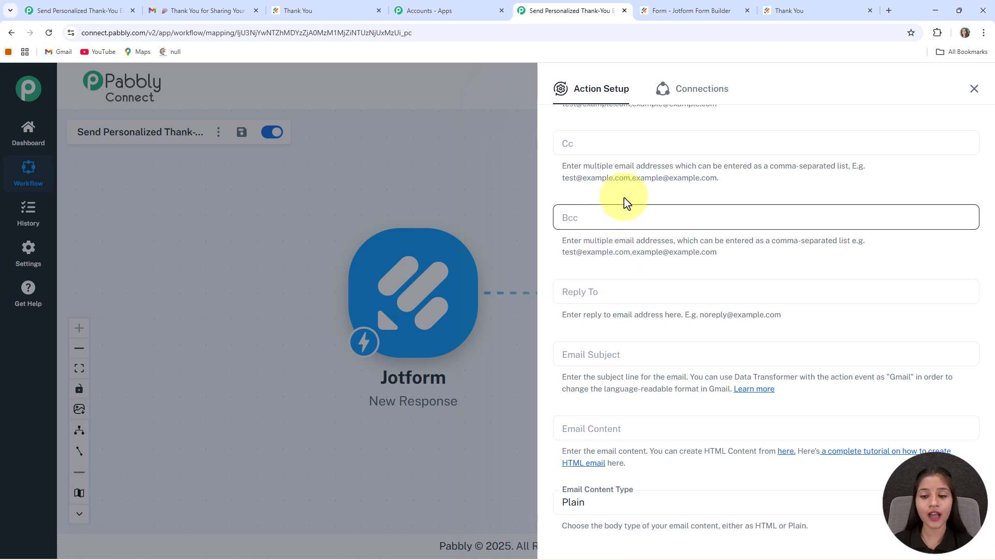
scroll(612, 217, "down", 2)
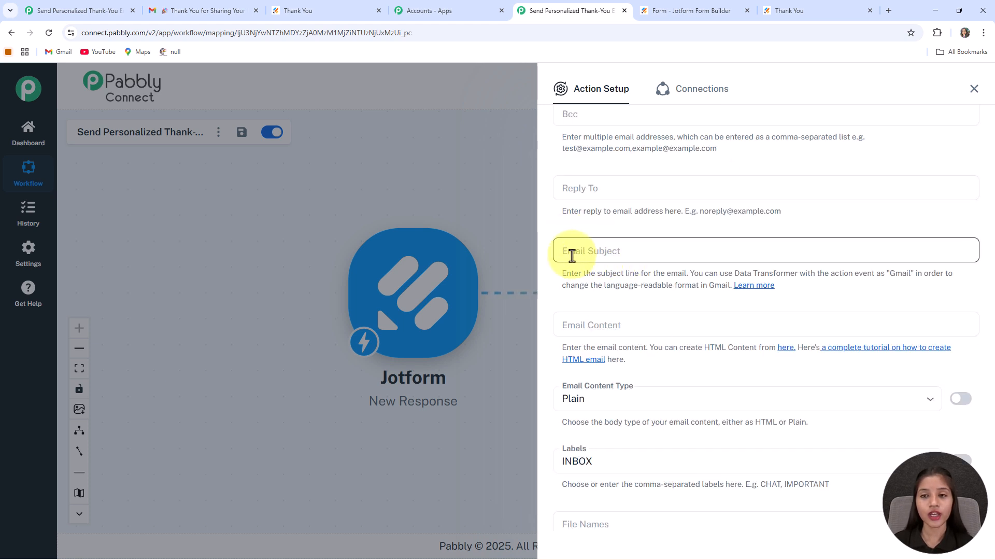
left_click(636, 249)
type("🎉 Thank You for Sharing Your Details")
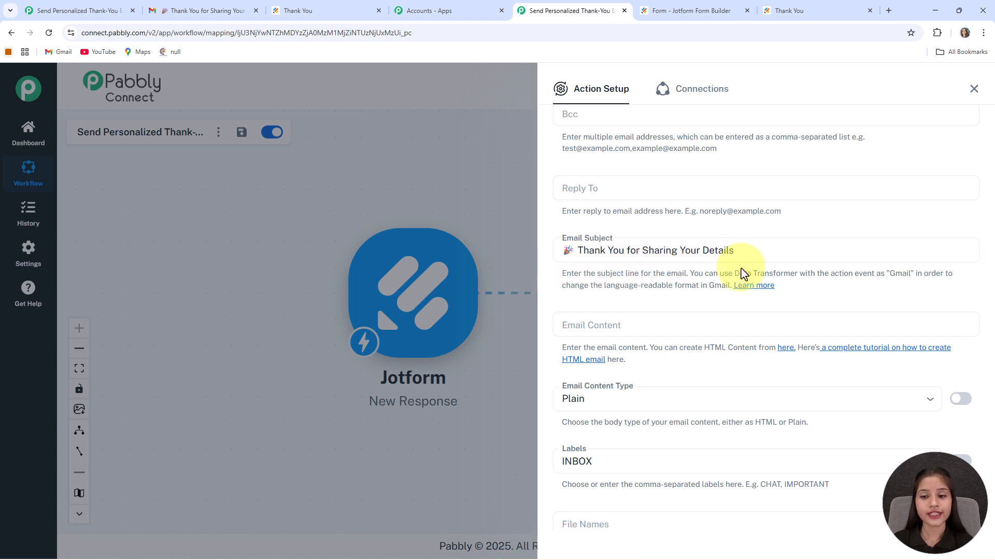
Enter the thank-you message as the email content, mapping the Jotform q3_name first and last values after "Hi"
scroll(599, 225, "down", 2)
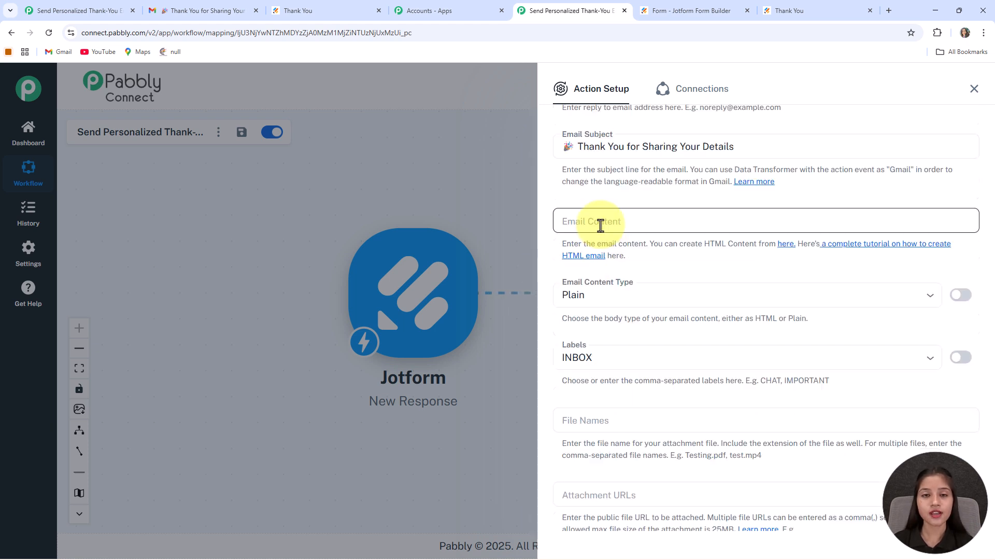
left_click(654, 221)
type("Hi ,  Thank you for sharing your contact details through our Jotform. ✅ We've received your information successfully, and our team will be in touch with you shortly. 🤝  If you have any questions in the meantime, feel free to reply to this email. 📩   Best regards, Jetking 😊")
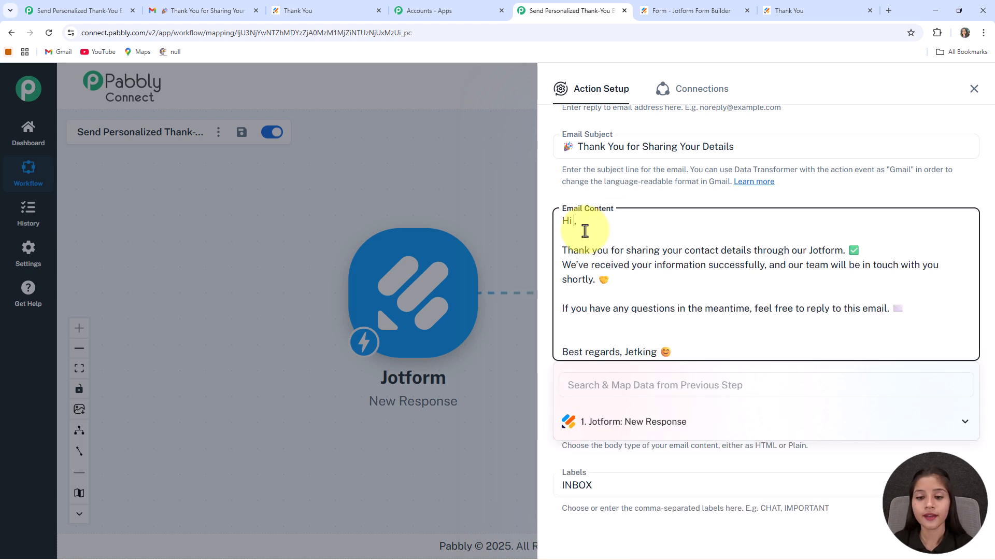
left_click(572, 221)
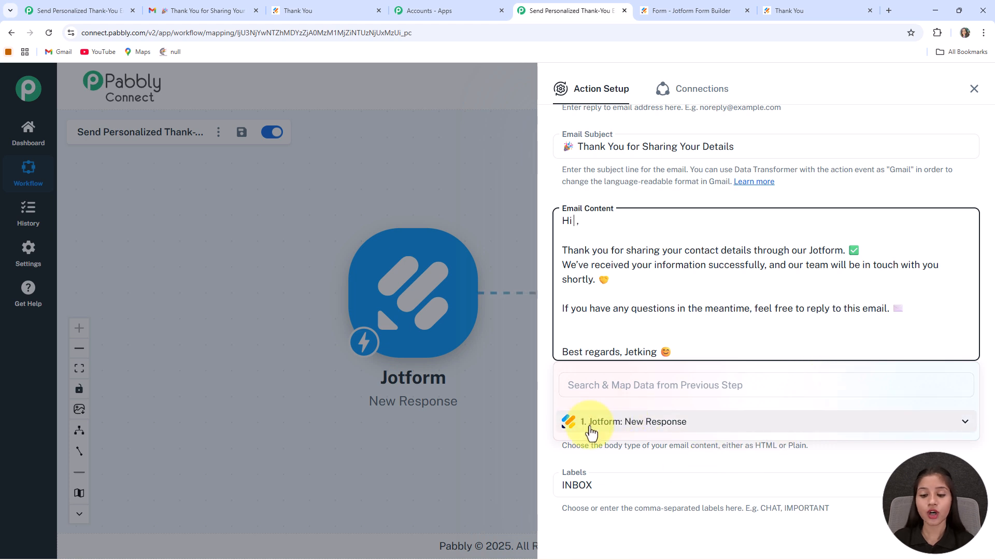
left_click(629, 385)
type("tes")
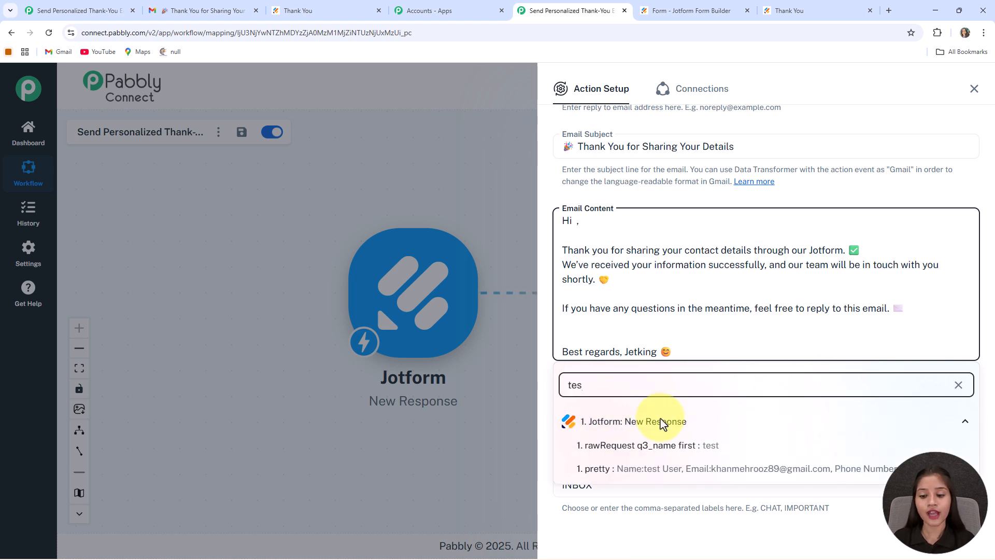
left_click(664, 453)
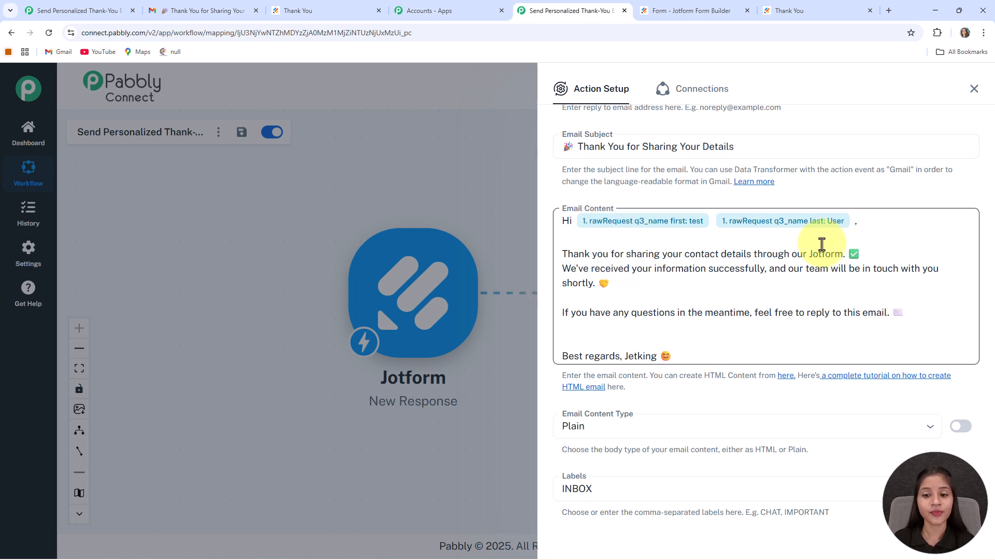
Choose Plain as the email content type and look over the label and attachment settings
scroll(819, 185, "down", 5)
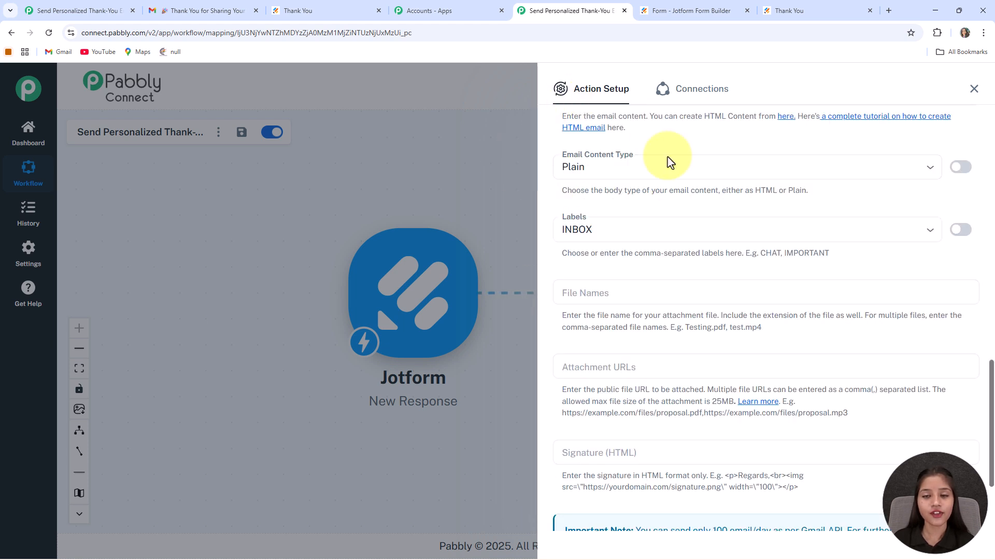
left_click(632, 171)
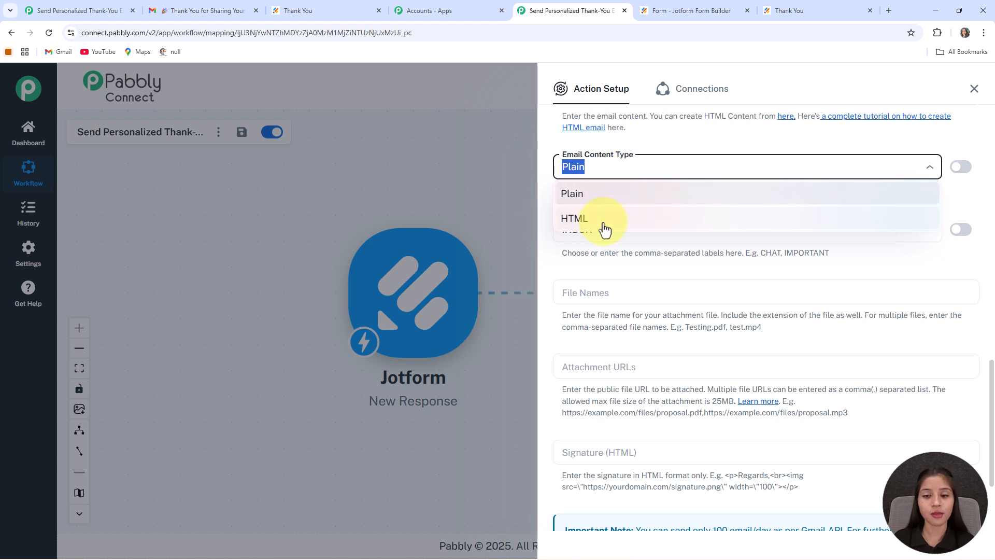
scroll(631, 155, "up", 3)
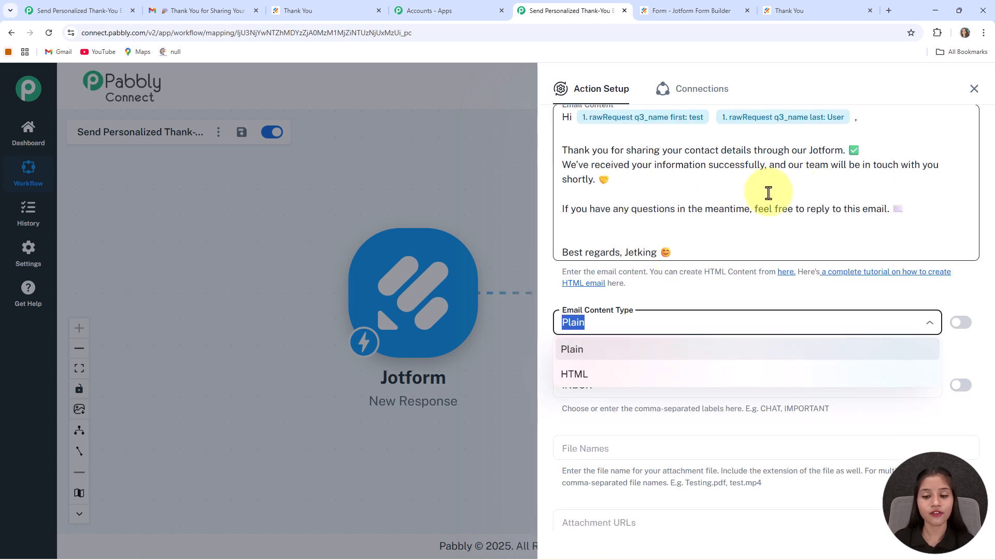
left_click(596, 350)
left_click(589, 322)
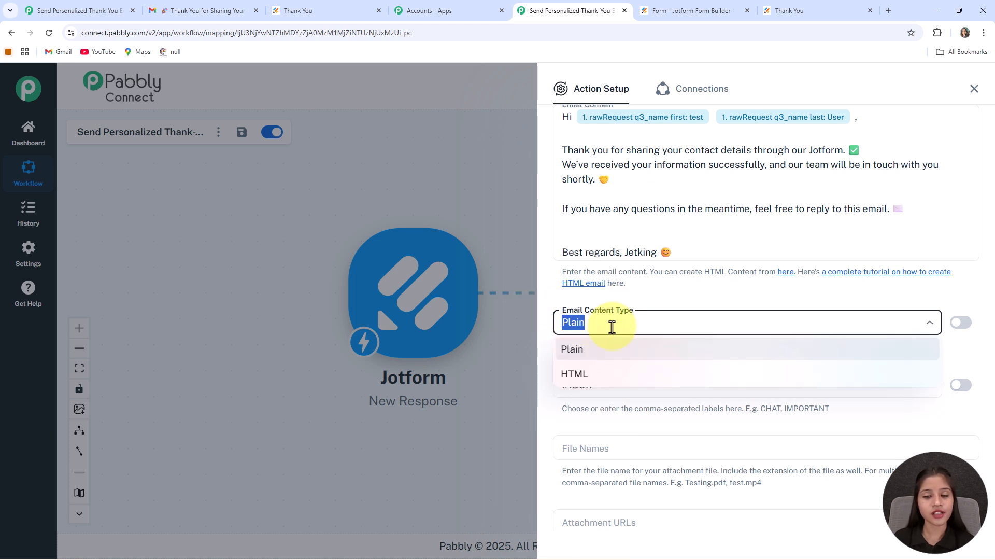
left_click(589, 410)
scroll(594, 408, "down", 1)
scroll(595, 408, "down", 2)
left_click(593, 282)
left_click(593, 305)
left_click(648, 312)
Save the Gmail action and send a test request
scroll(643, 319, "down", 3)
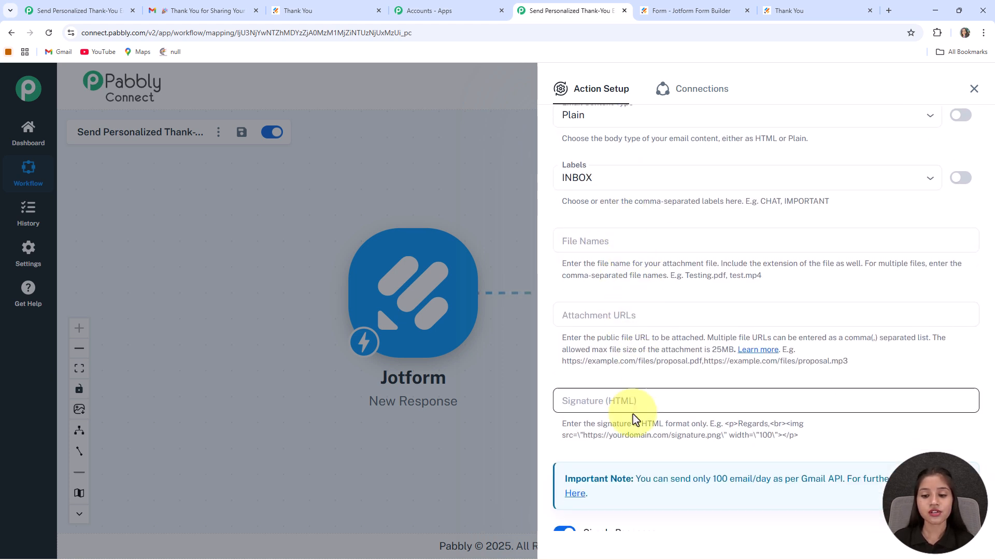
scroll(633, 332, "down", 2)
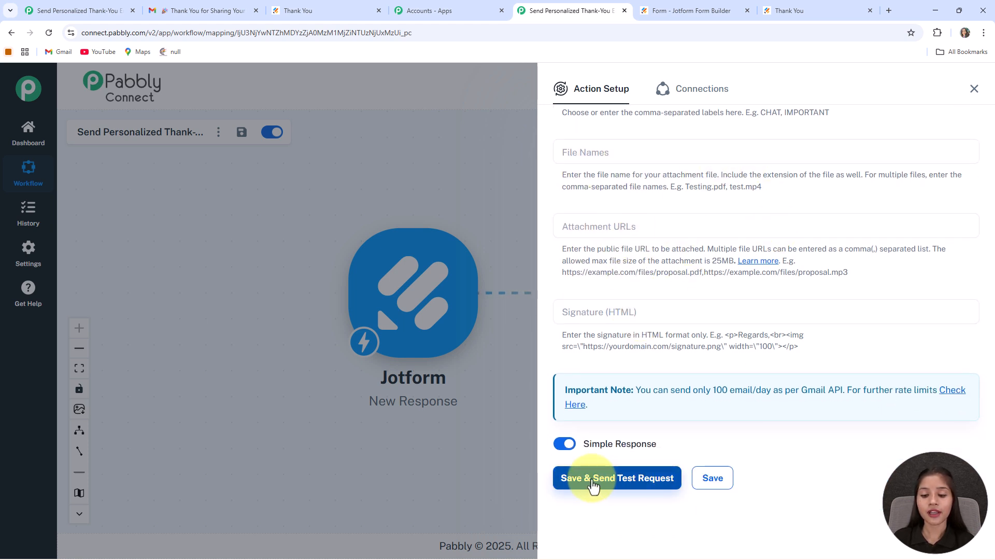
left_click(616, 484)
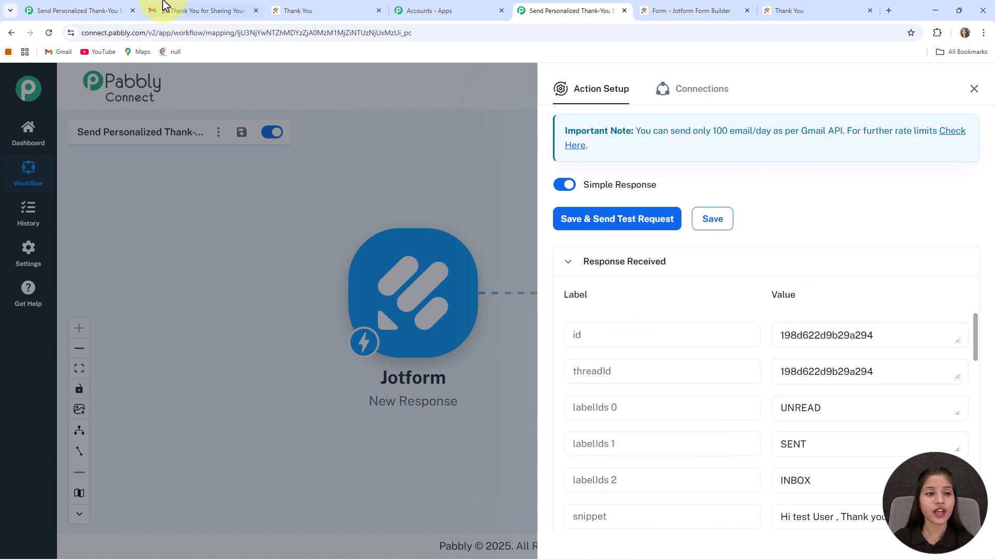
Switch to Gmail, refresh the inbox, and open the newest thank-you email to check its content
left_click(179, 8)
left_click(179, 120)
left_click(223, 120)
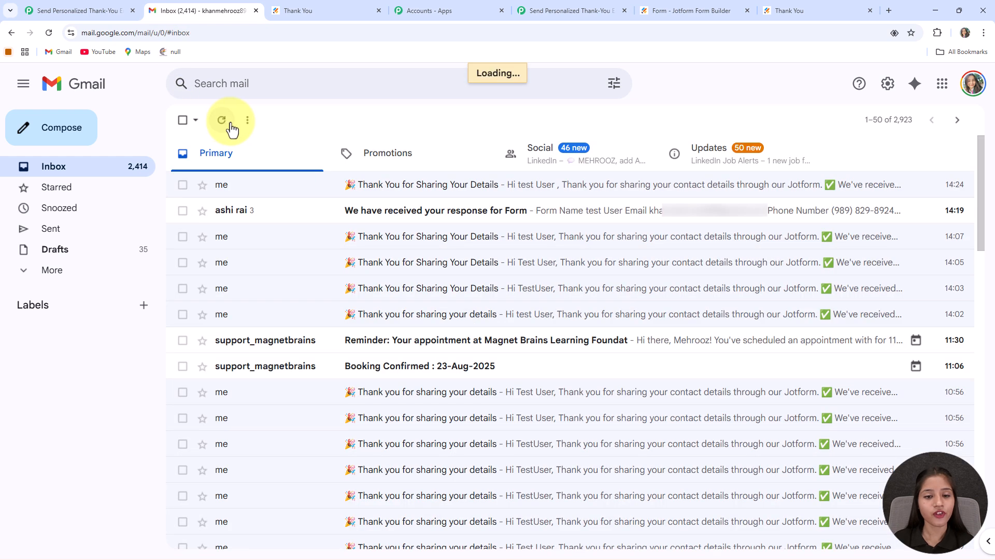
left_click(394, 185)
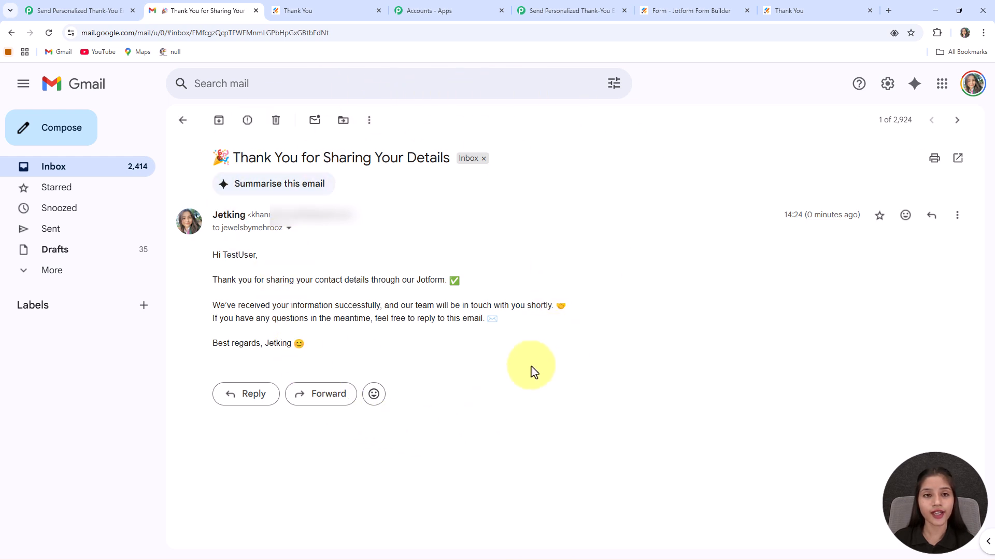
Switch to Pabbly Connect and review the Gmail action and the complete Jotform-to-Gmail workflow, comparing it with the received email
left_click(62, 10)
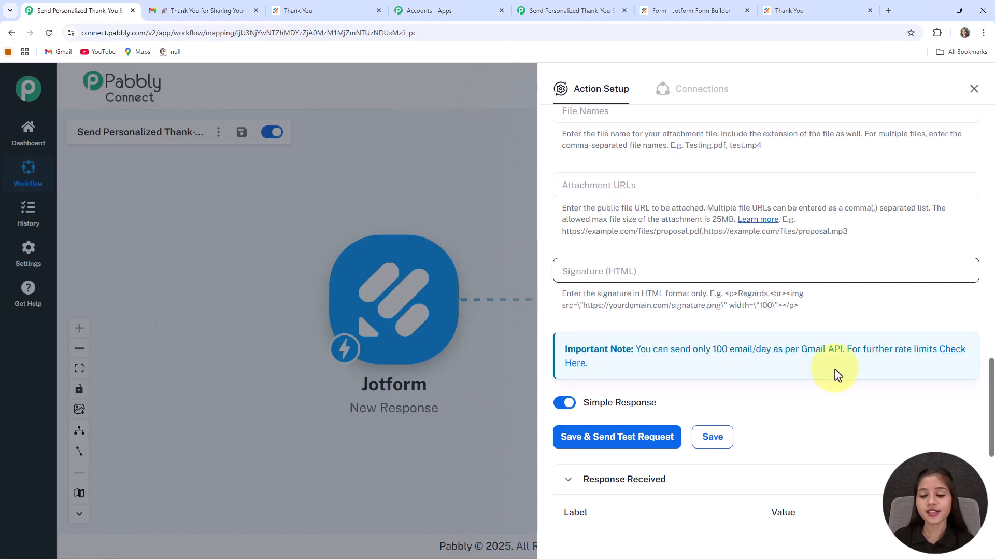
scroll(829, 275, "down", 5)
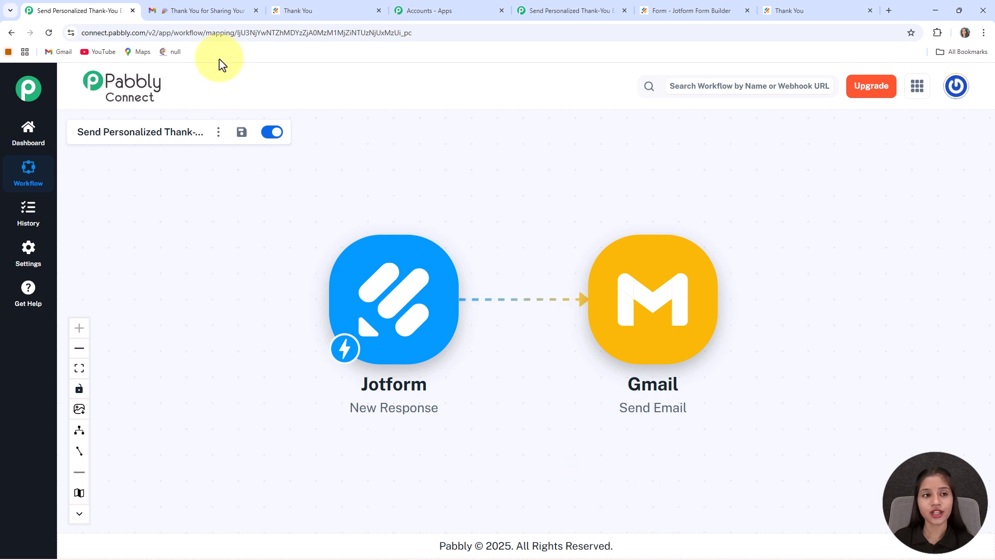
left_click(241, 11)
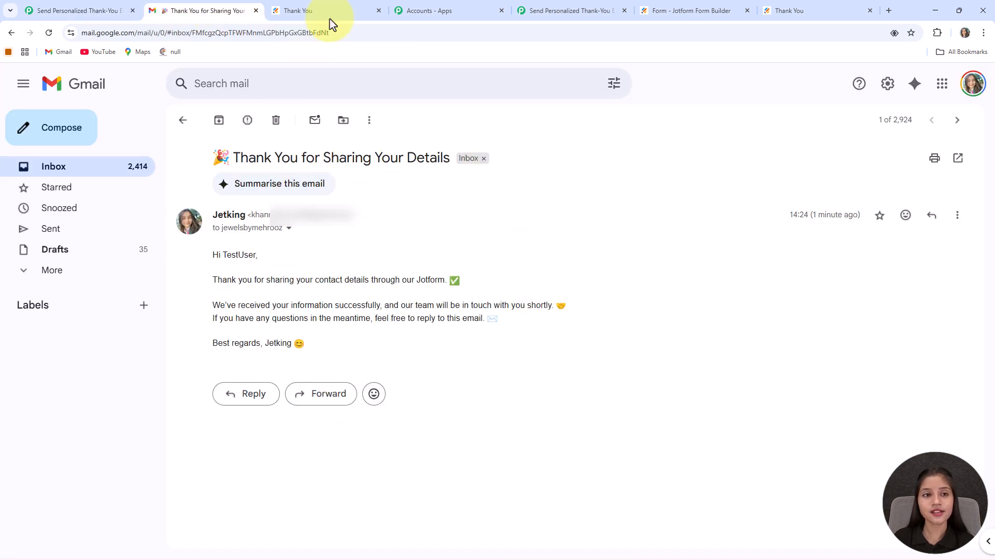
left_click(80, 14)
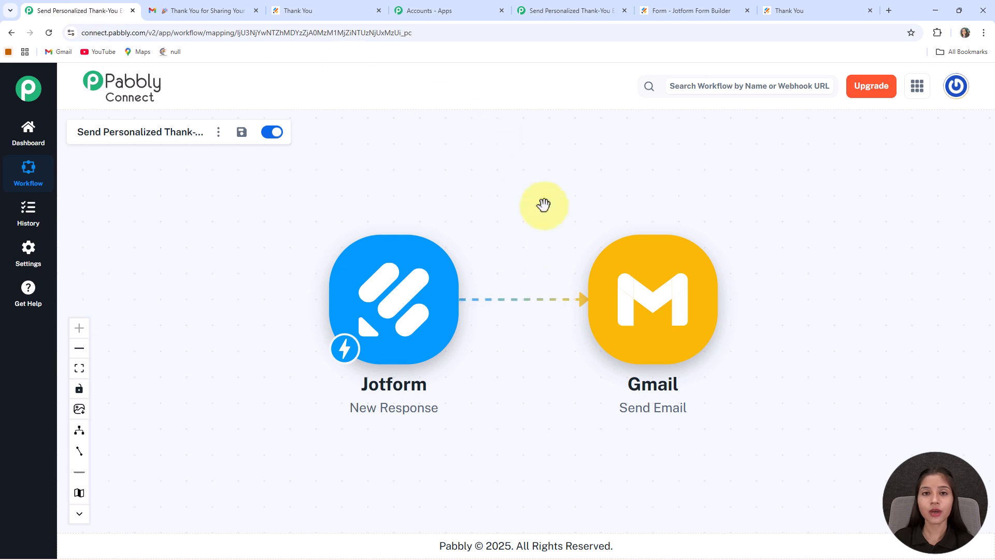